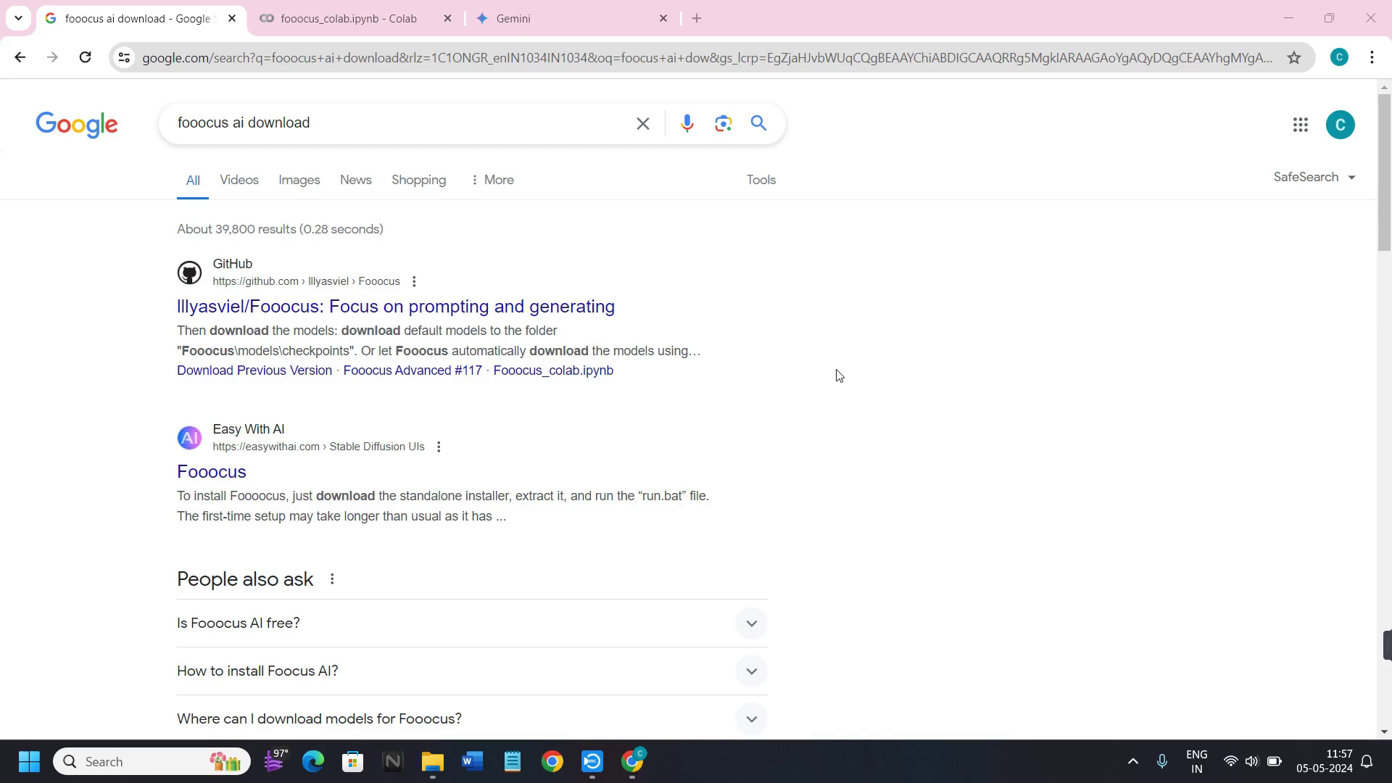
# - From the 'fooocus ai download' Google results, open the lllyasviel/Fooocus GitHub repository
pyautogui.click(326, 126)
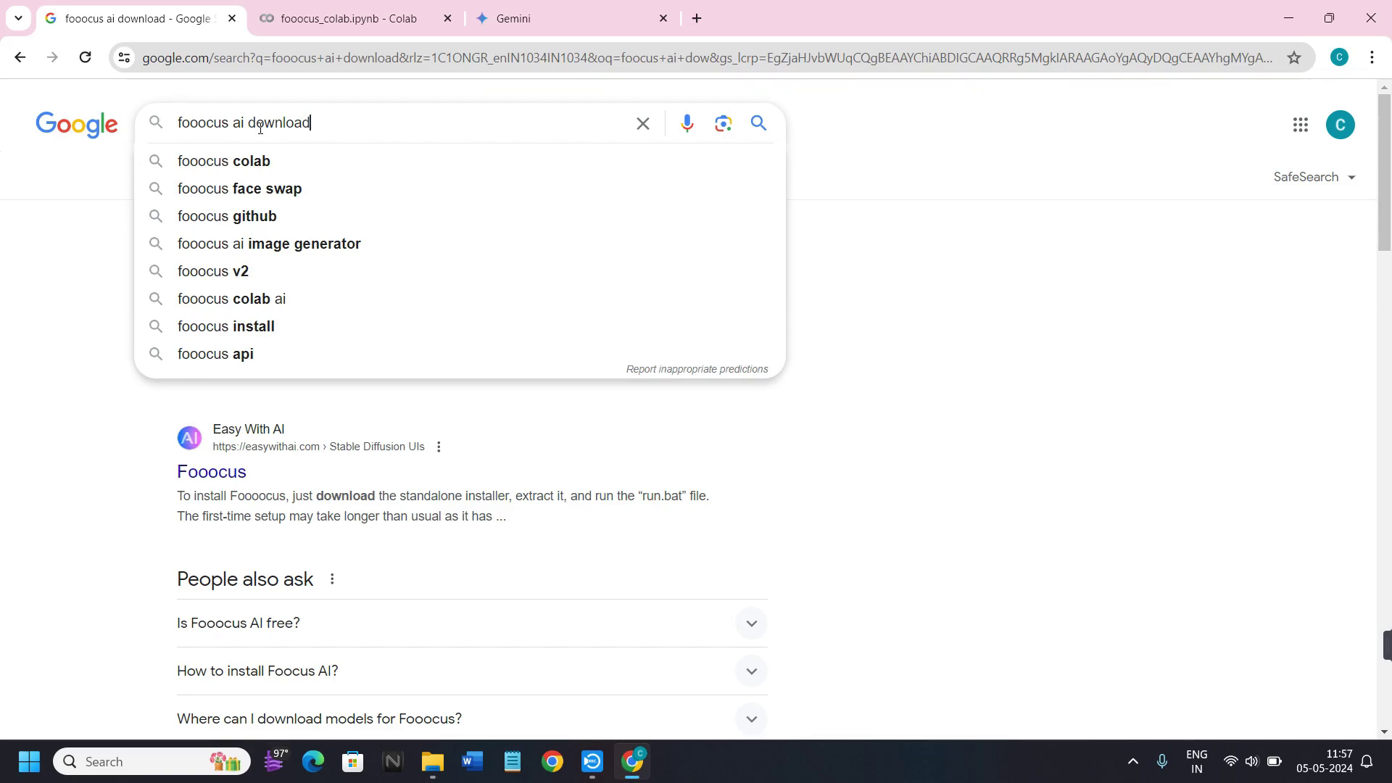
pyautogui.click(84, 344)
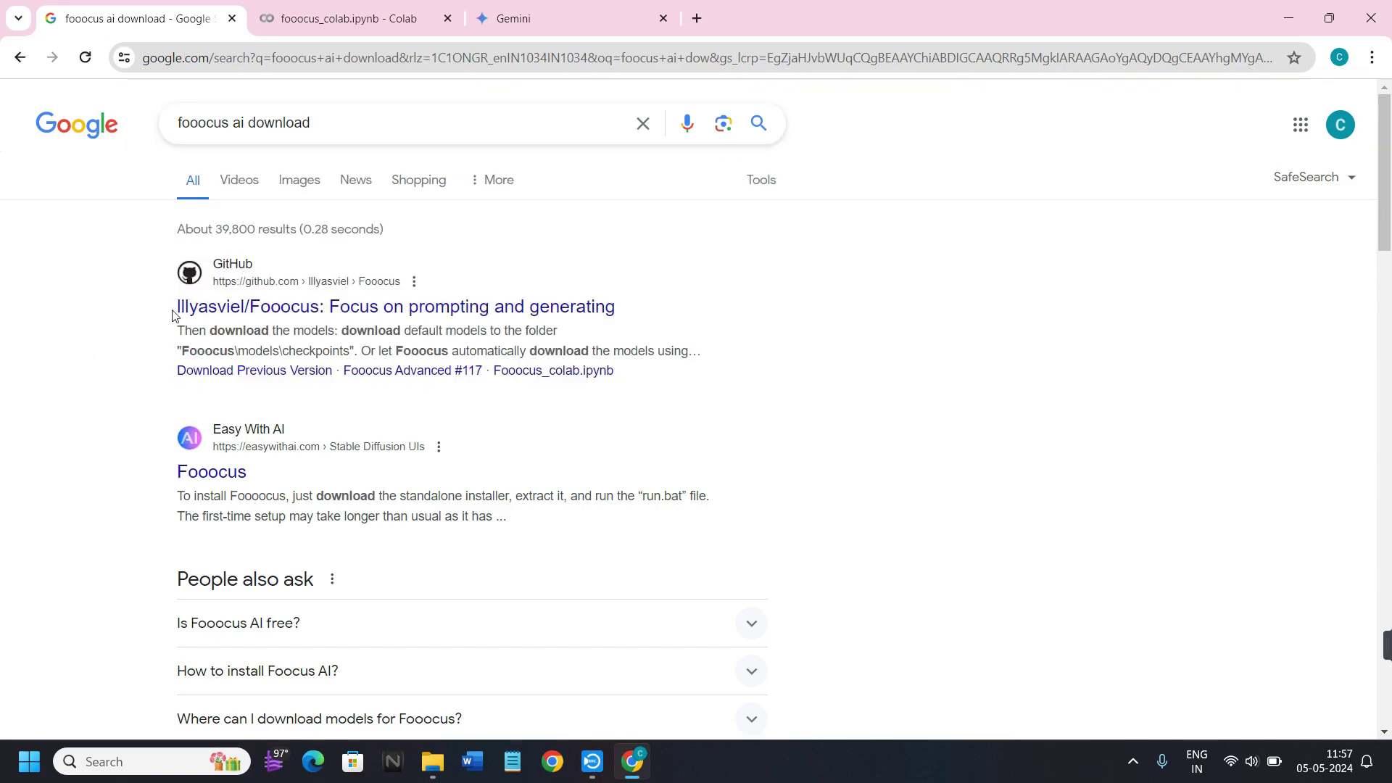
pyautogui.click(359, 308)
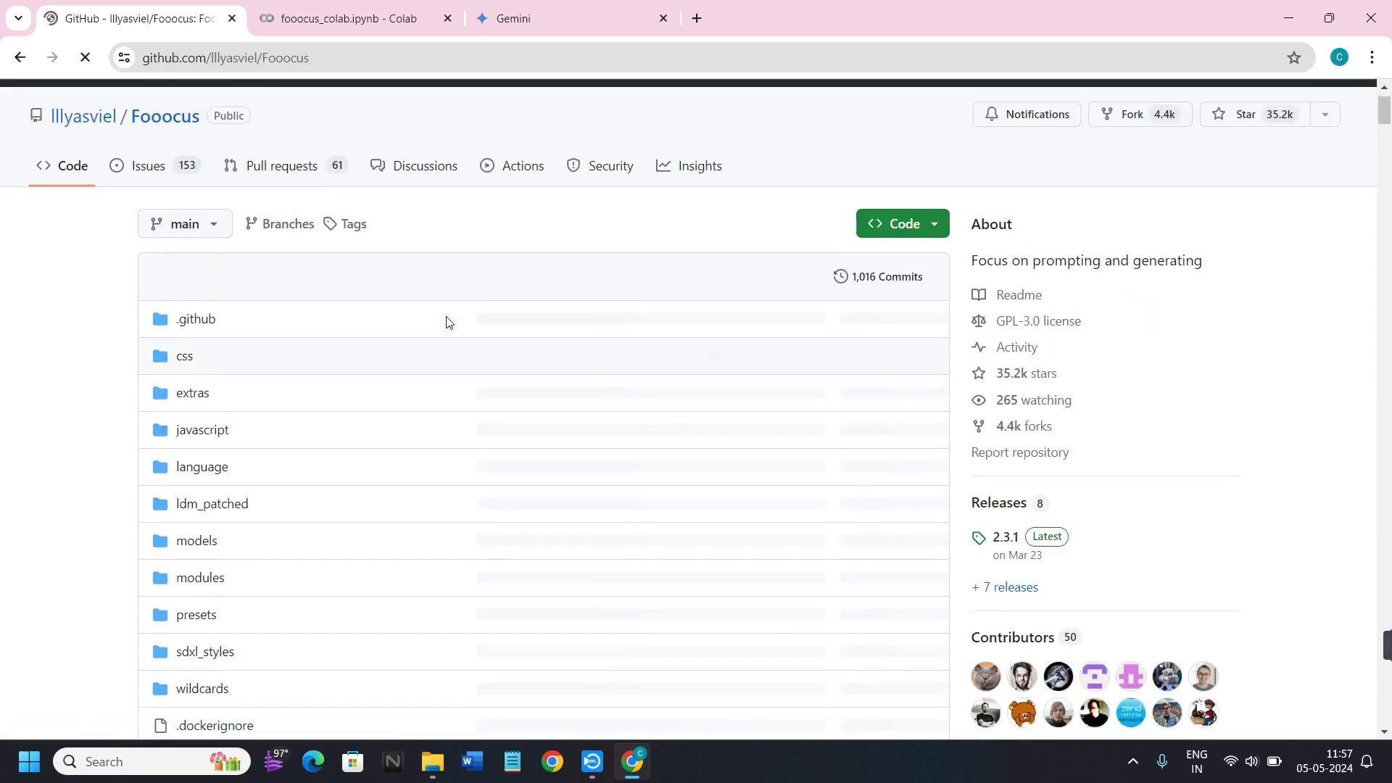
# - Scroll the Fooocus README to the Download > Windows section and its direct download link
pyautogui.scroll(-11, 446, 322)
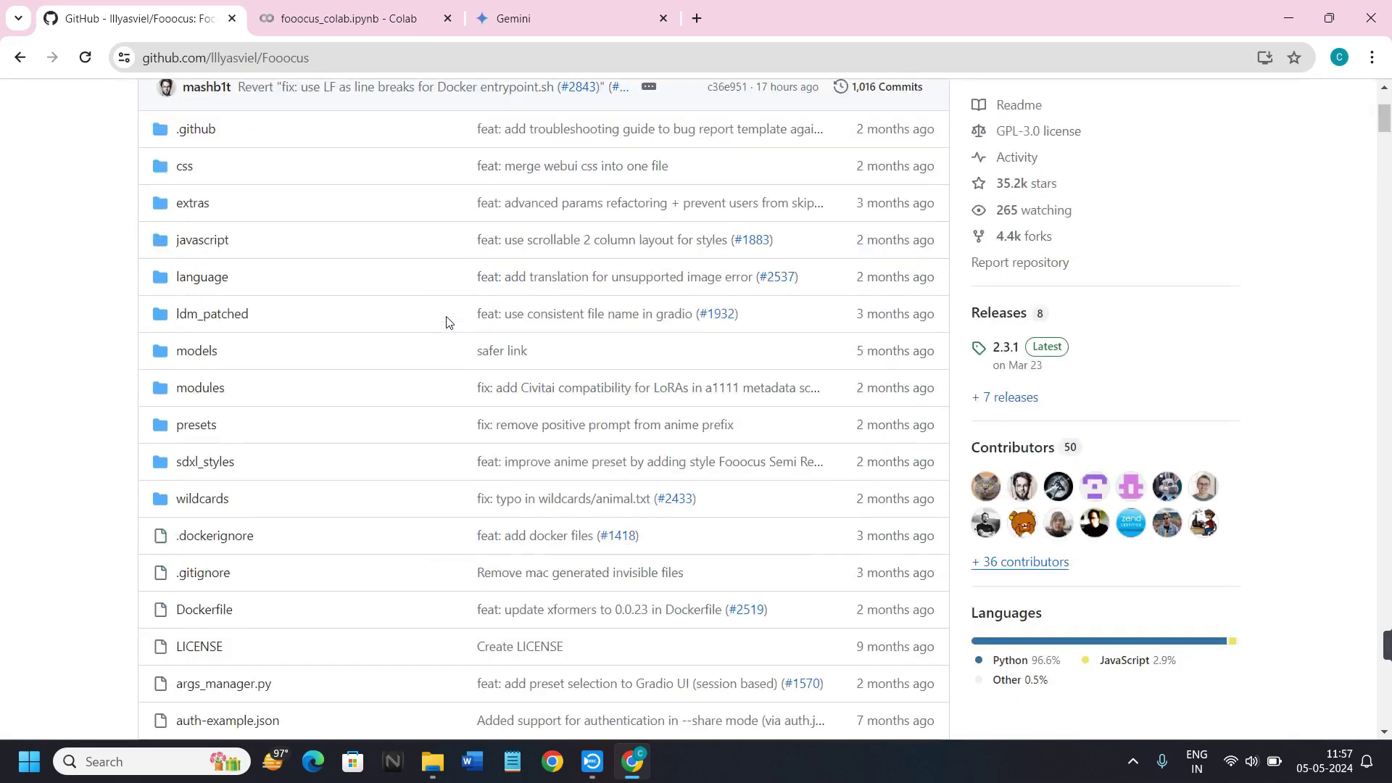
pyautogui.scroll(-18, 446, 322)
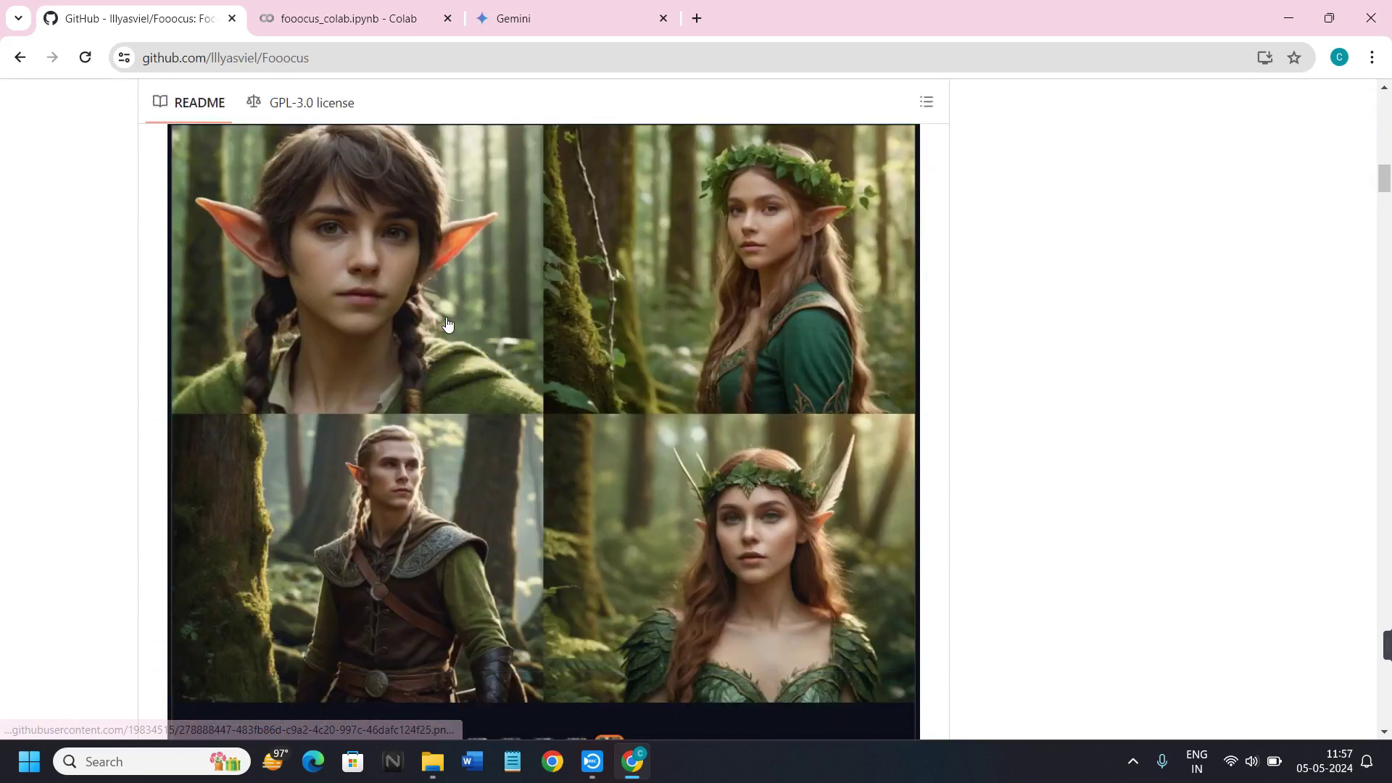
pyautogui.scroll(-18, 447, 322)
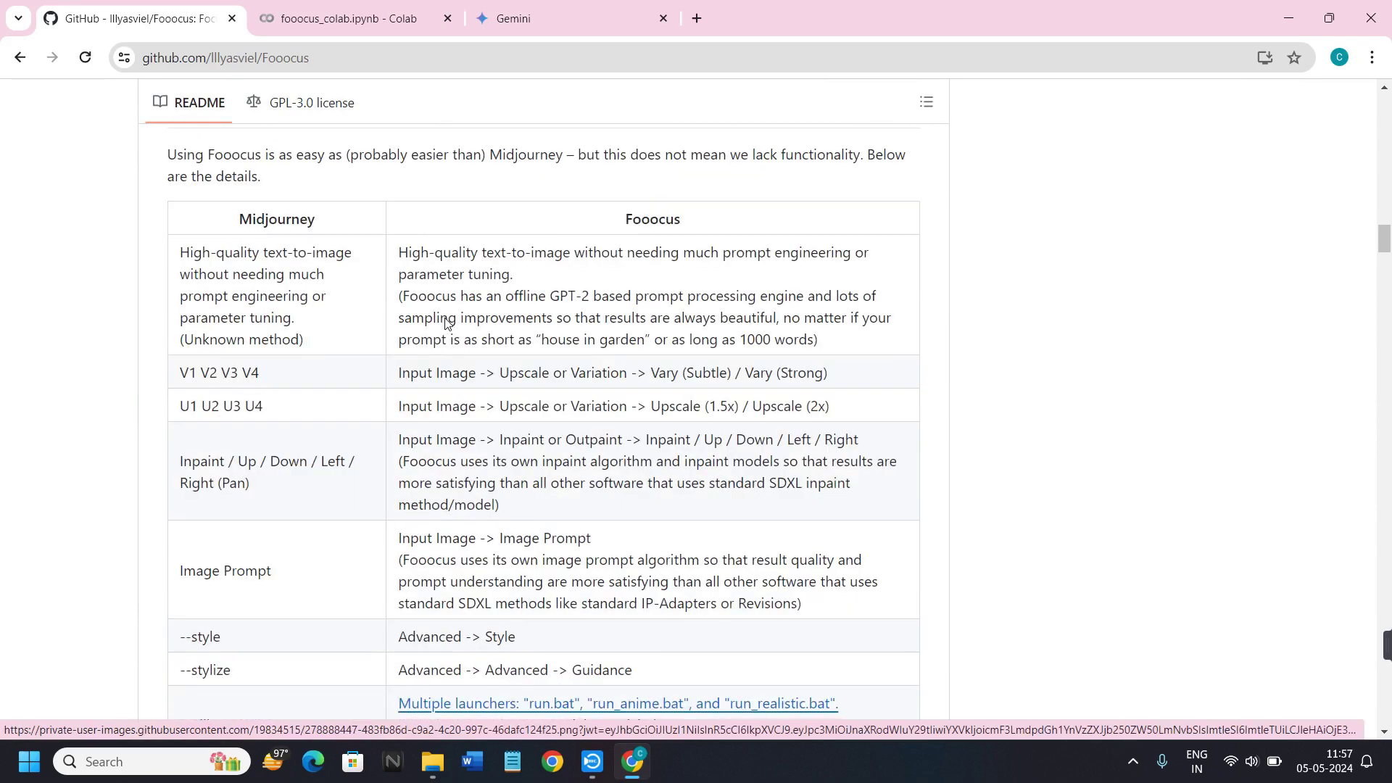
pyautogui.scroll(-10, 445, 324)
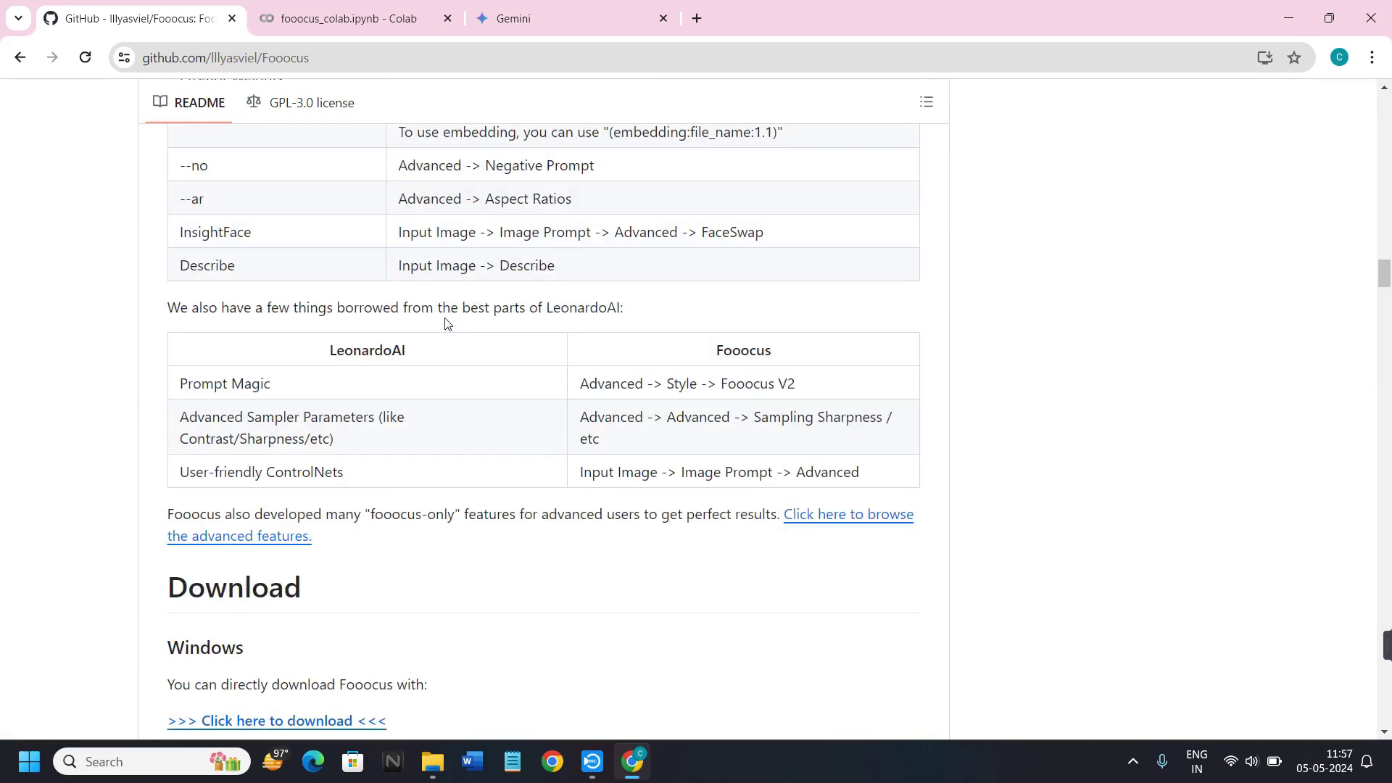
pyautogui.scroll(12, 445, 323)
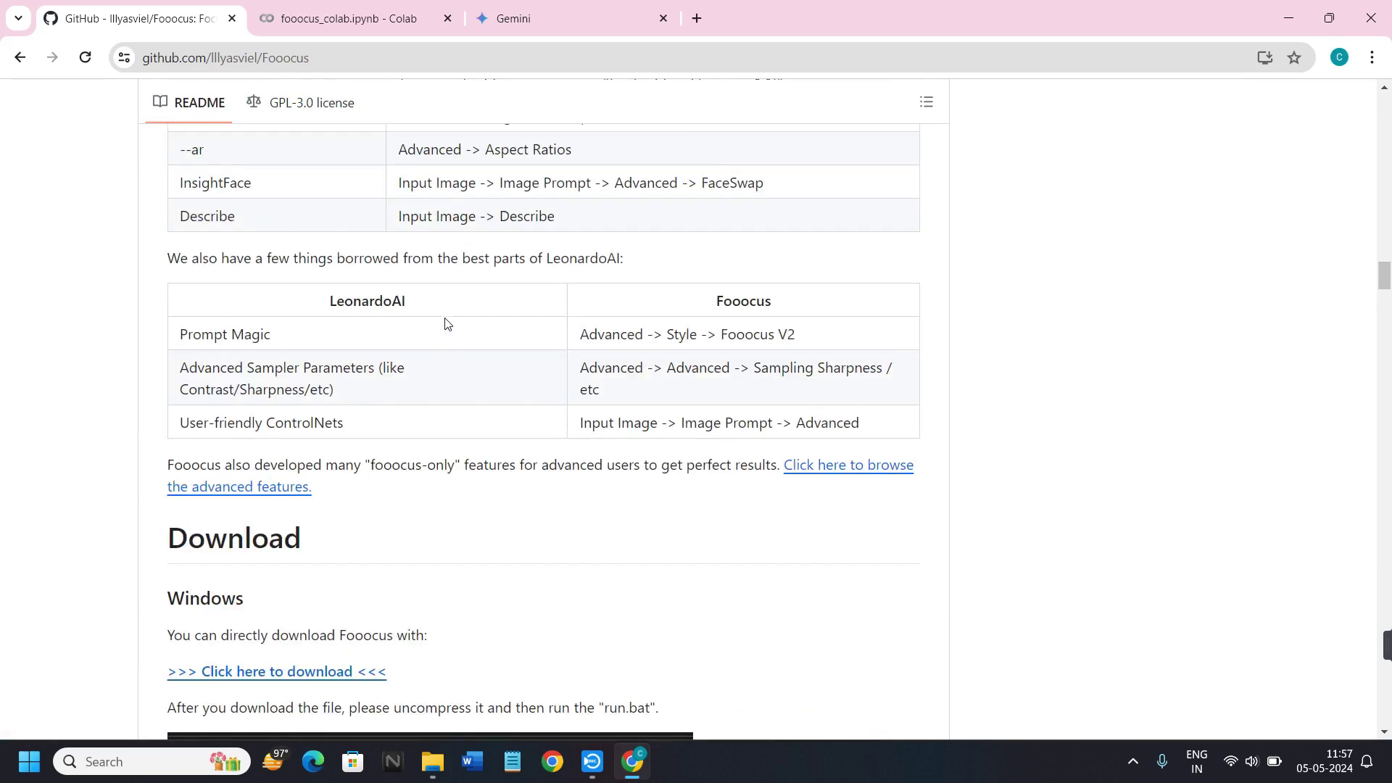
pyautogui.scroll(5, 444, 319)
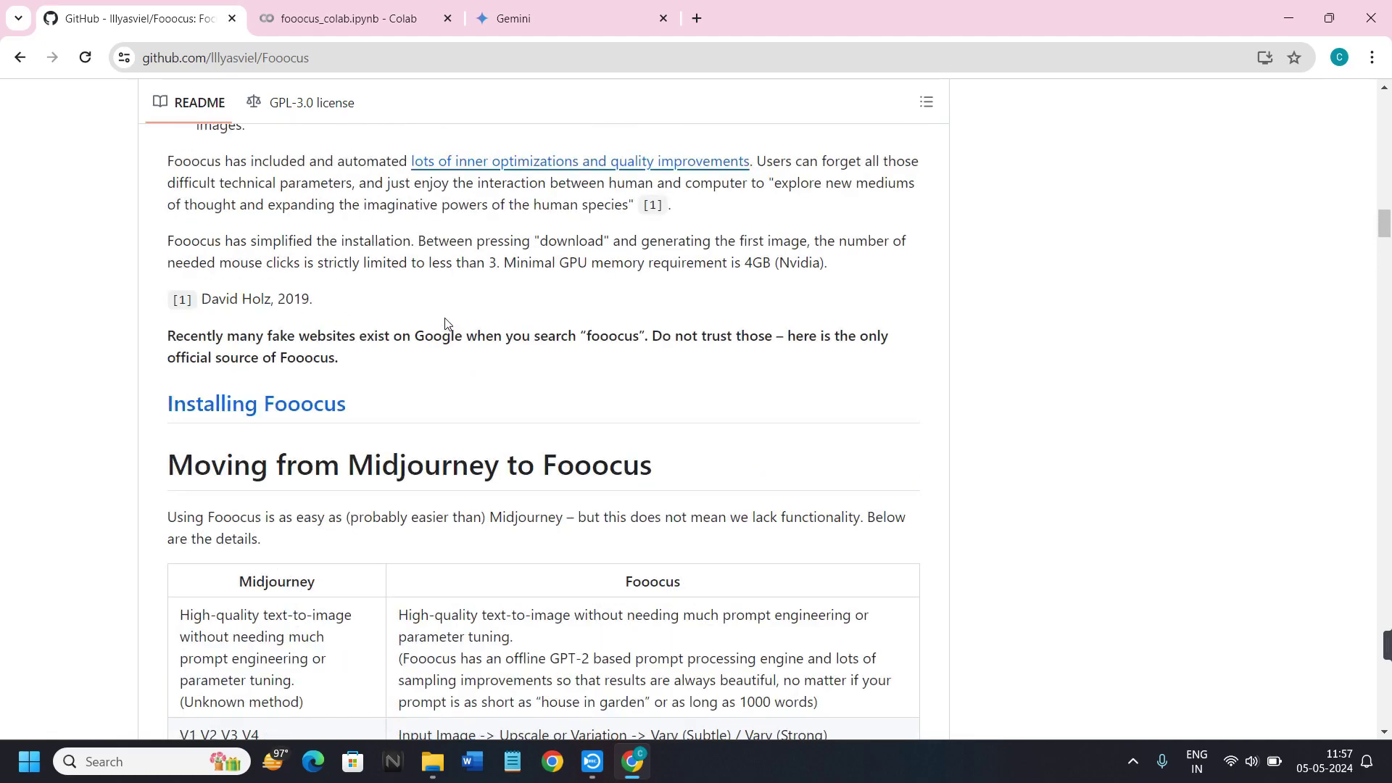
pyautogui.scroll(-20, 445, 323)
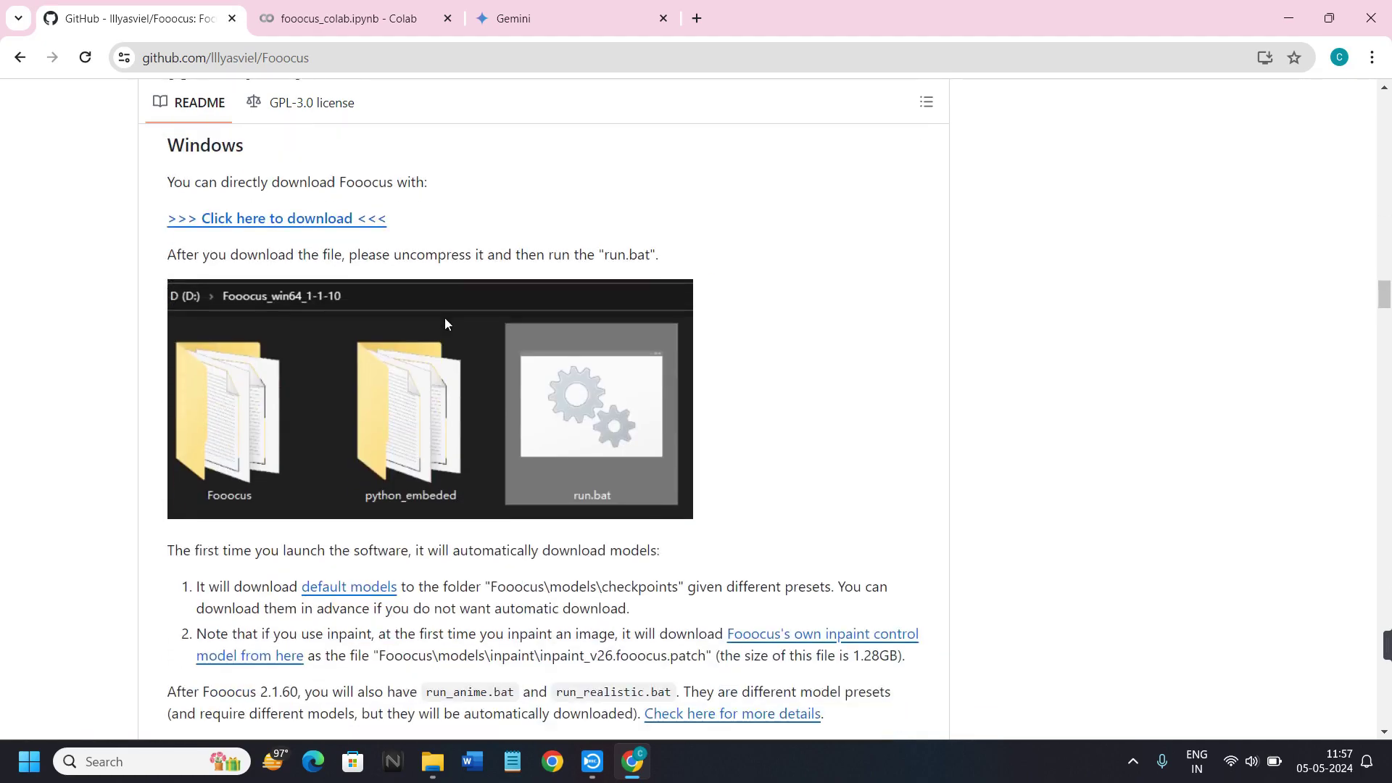
pyautogui.scroll(1, 435, 319)
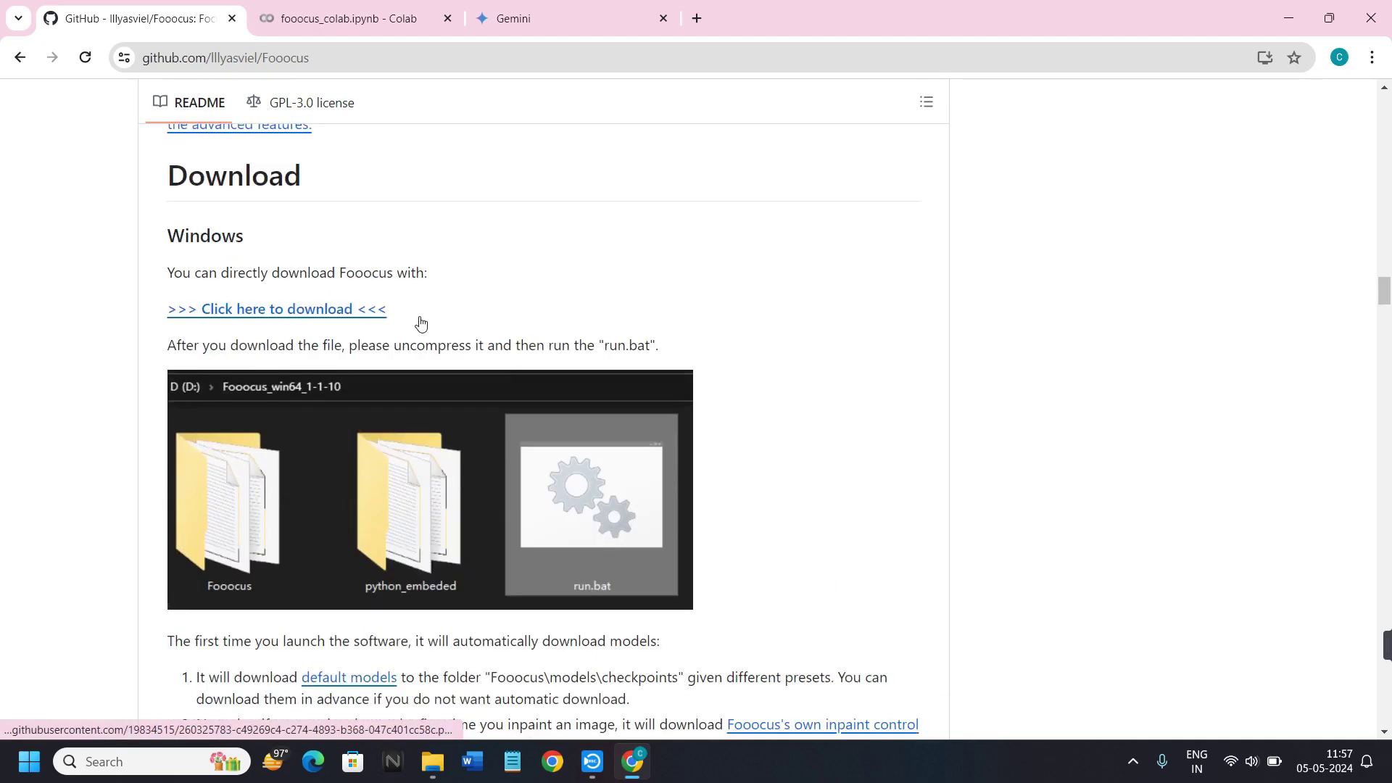
# - Start downloading Fooocus_win64_2-1-831.7z, then pause it in Chrome's download list
pyautogui.click(262, 316)
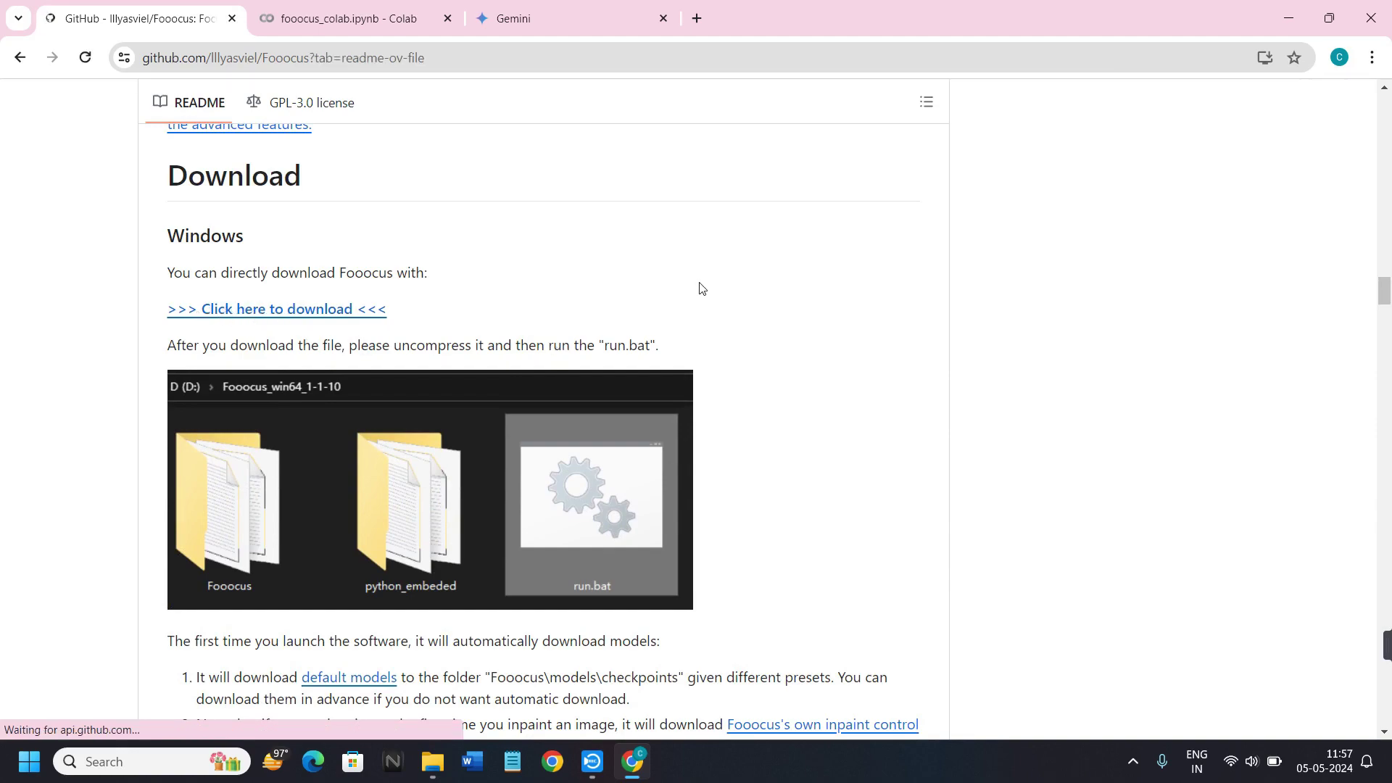
pyautogui.click(1314, 65)
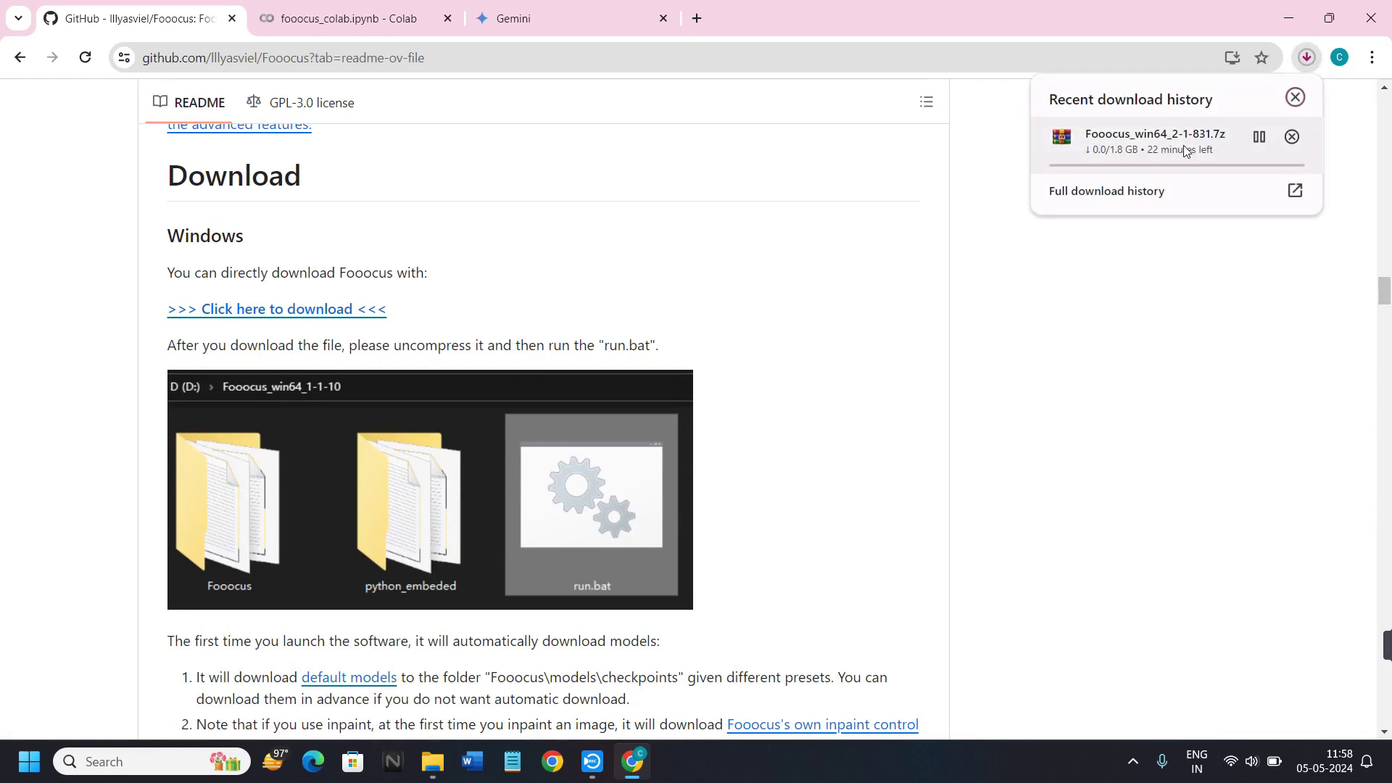
pyautogui.click(1259, 137)
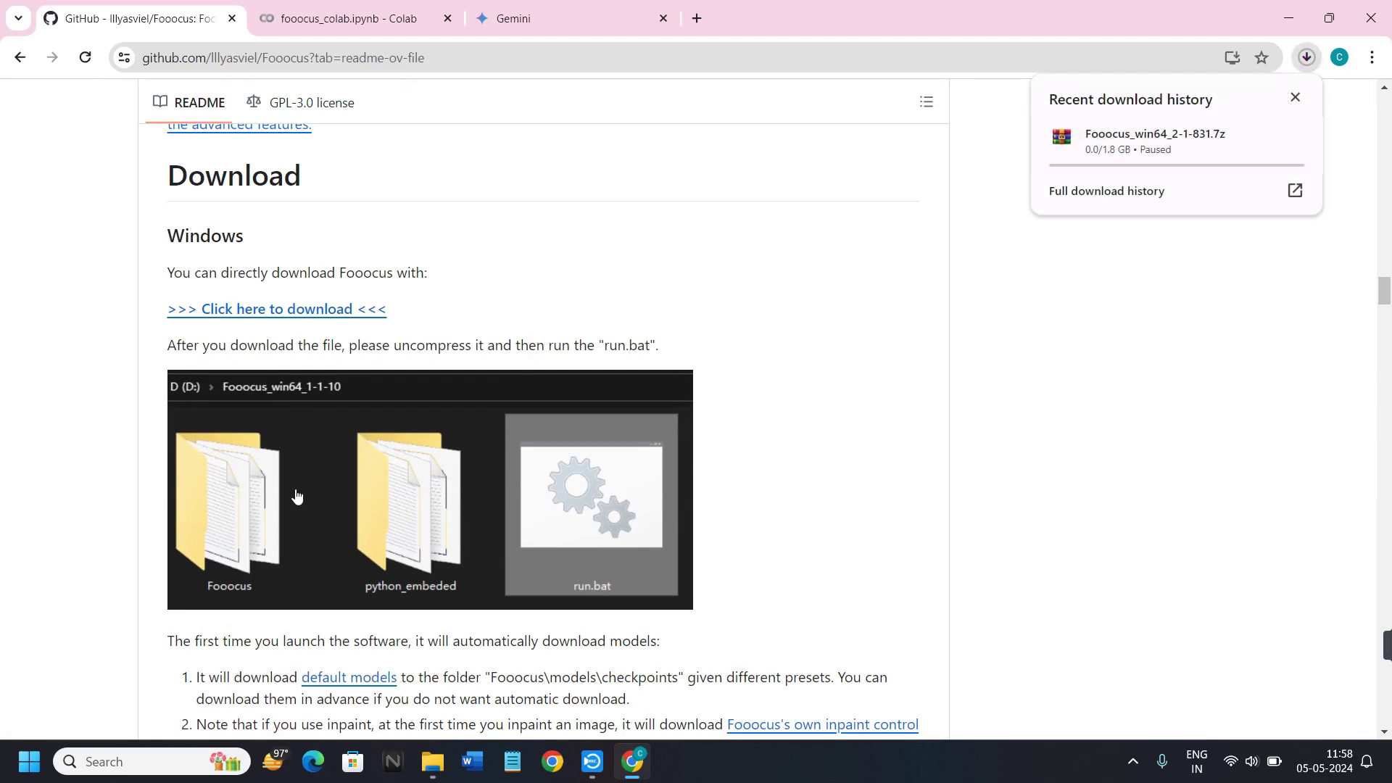
pyautogui.scroll(-1, 223, 466)
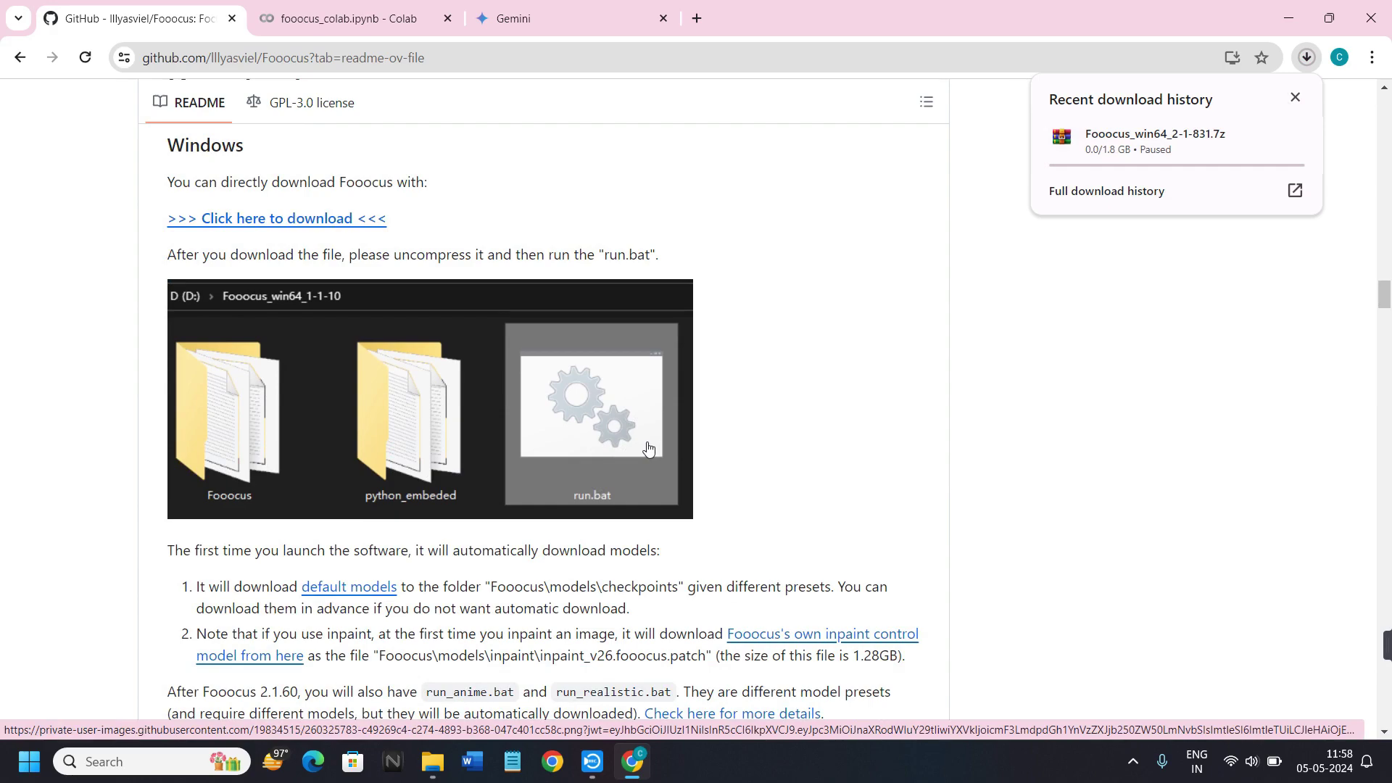
# - In the fooocus_colab.ipynb notebook, open the cell output's public gradio.live link
pyautogui.click(331, 26)
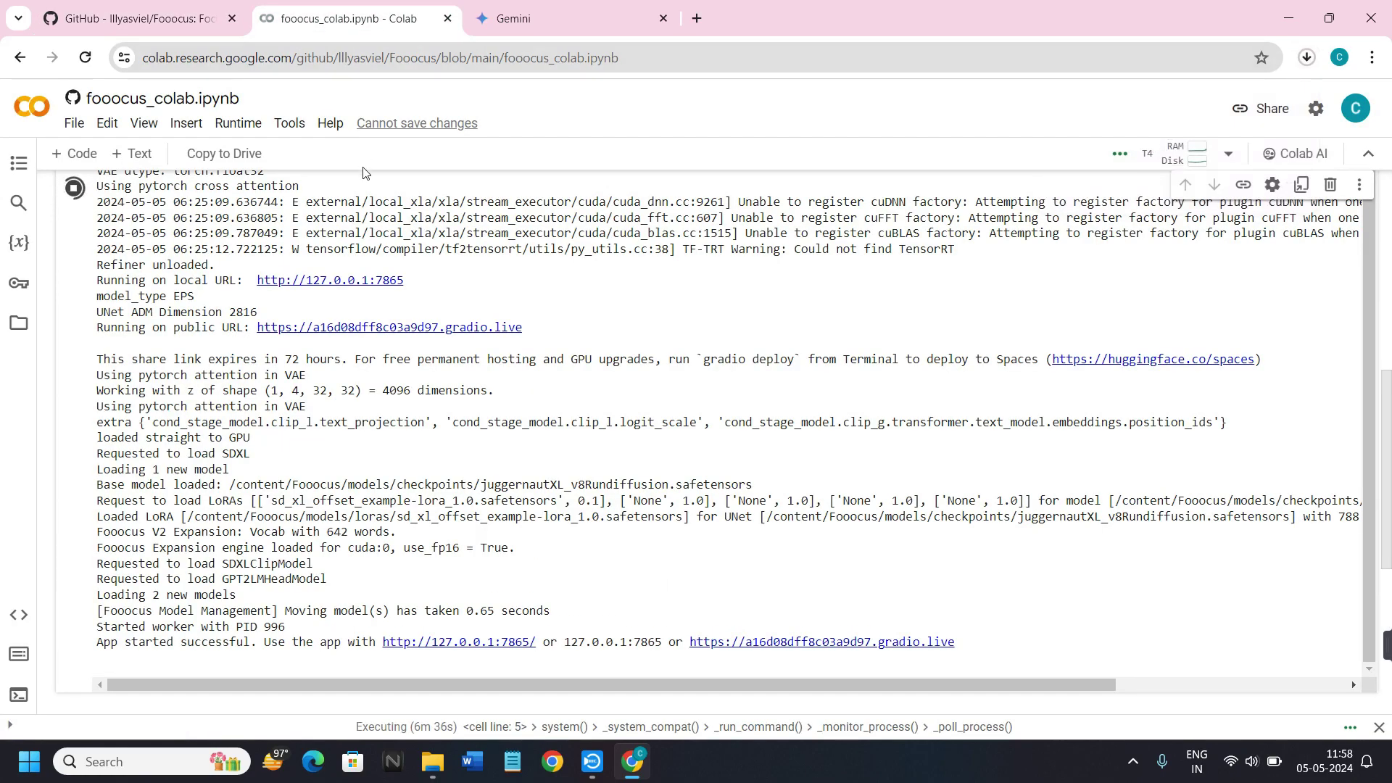
pyautogui.scroll(5, 492, 466)
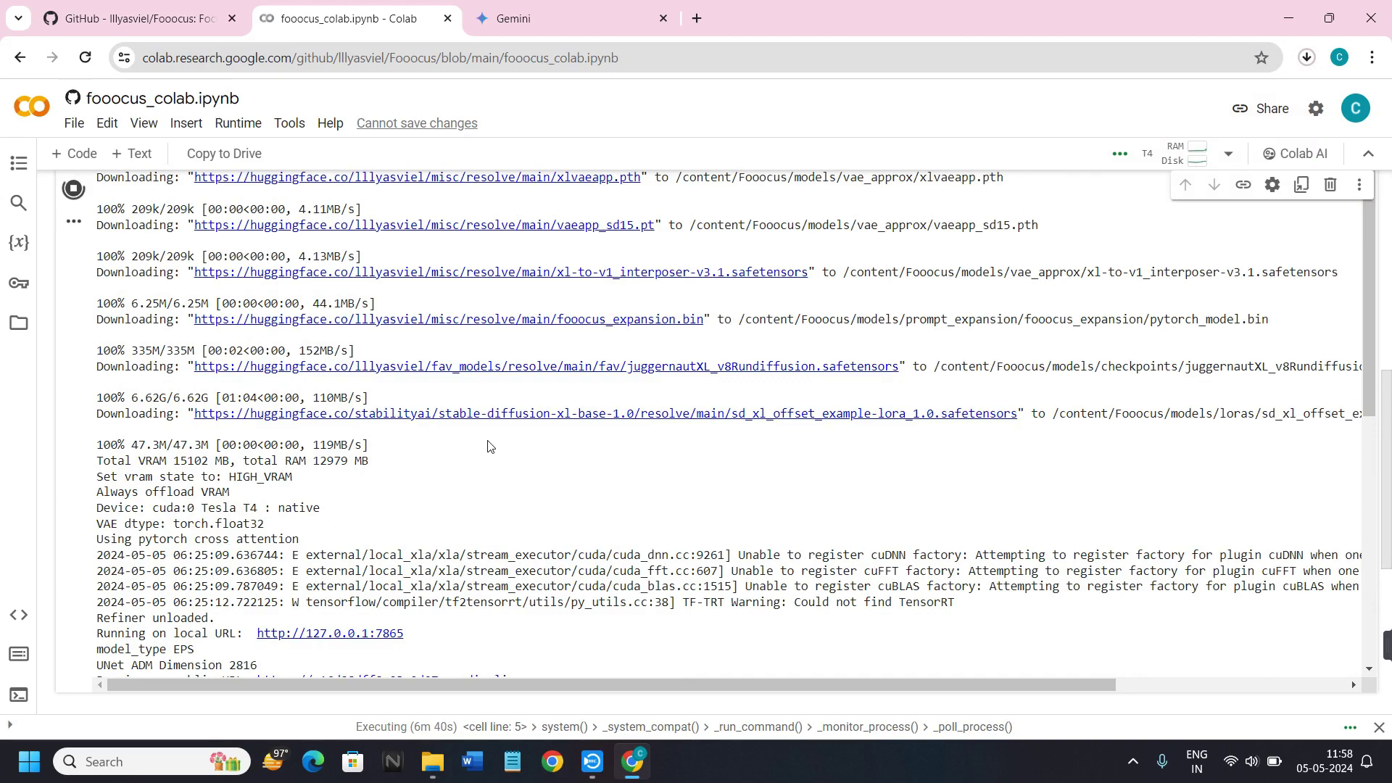
pyautogui.scroll(6, 490, 444)
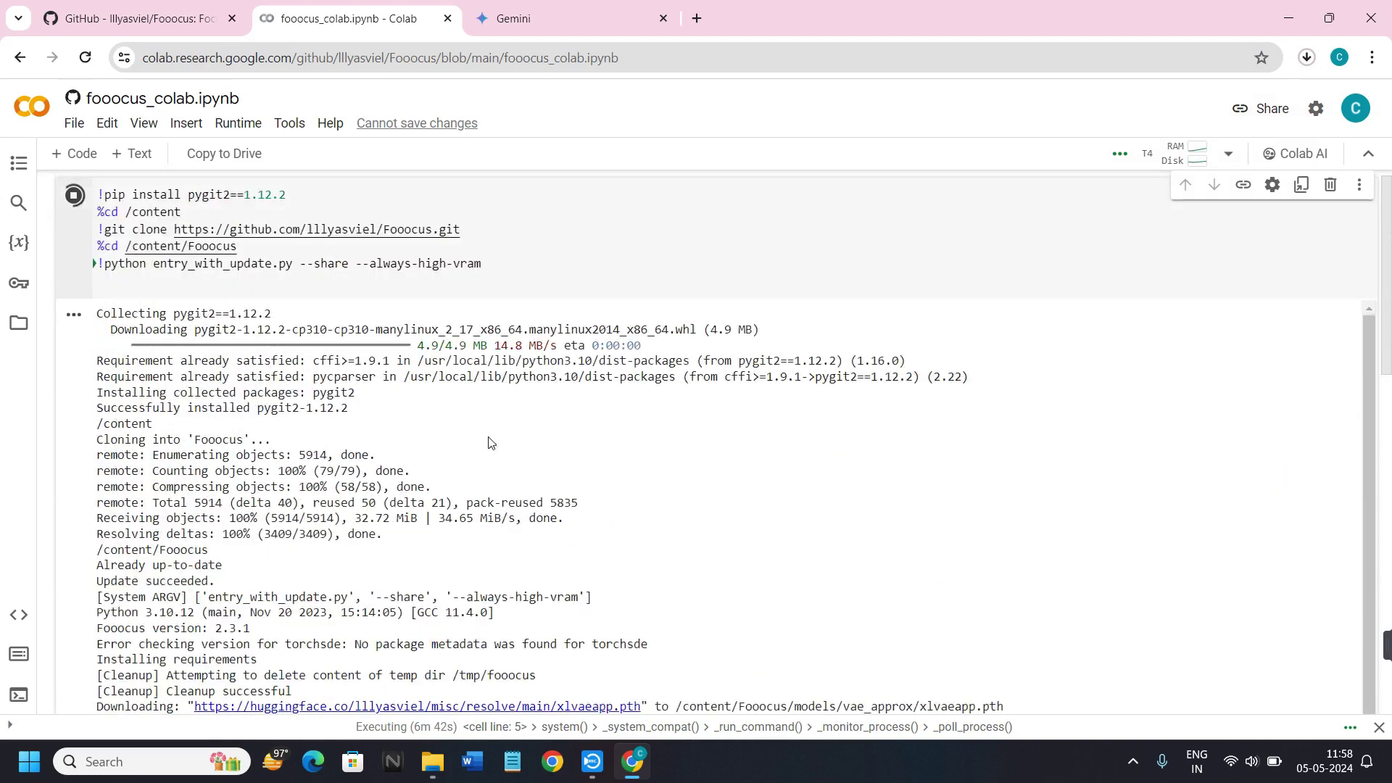
pyautogui.scroll(1, 490, 443)
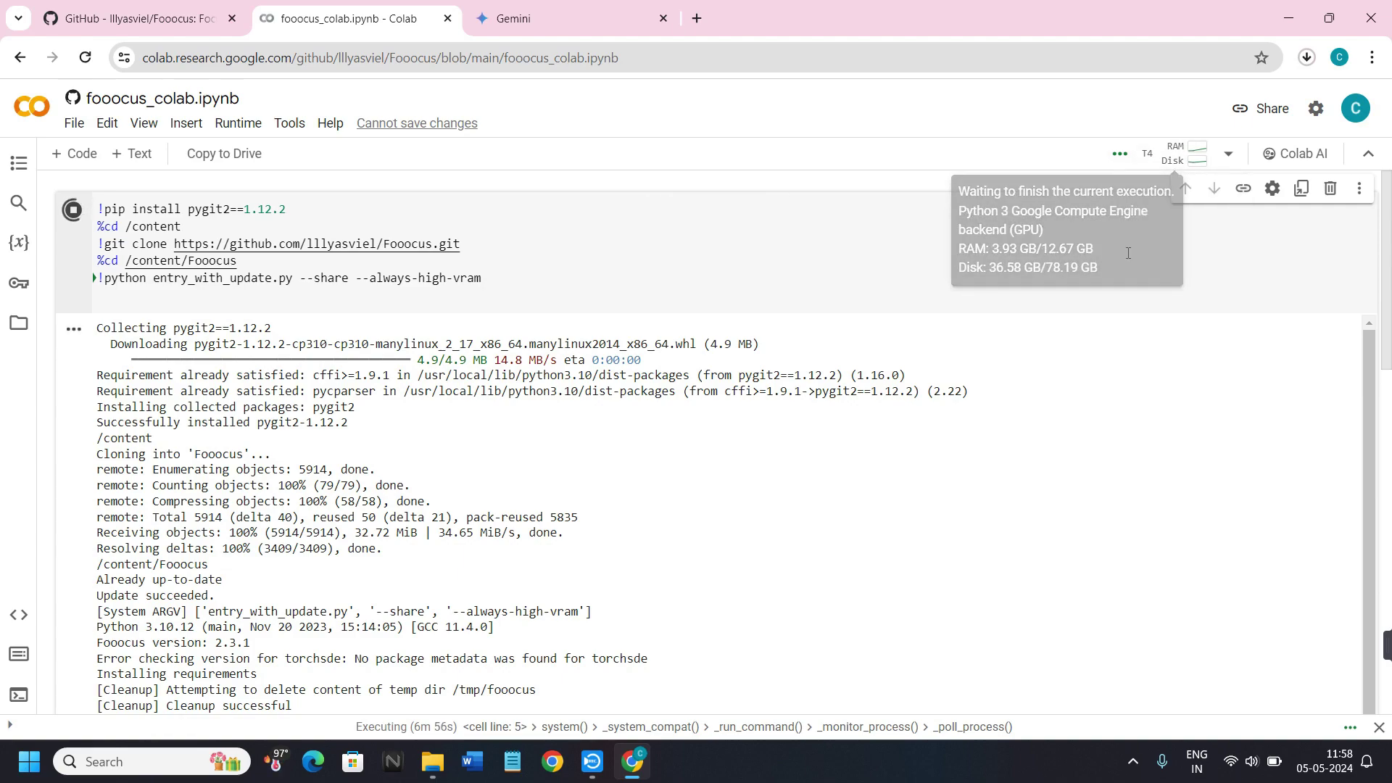
pyautogui.moveTo(1141, 168)
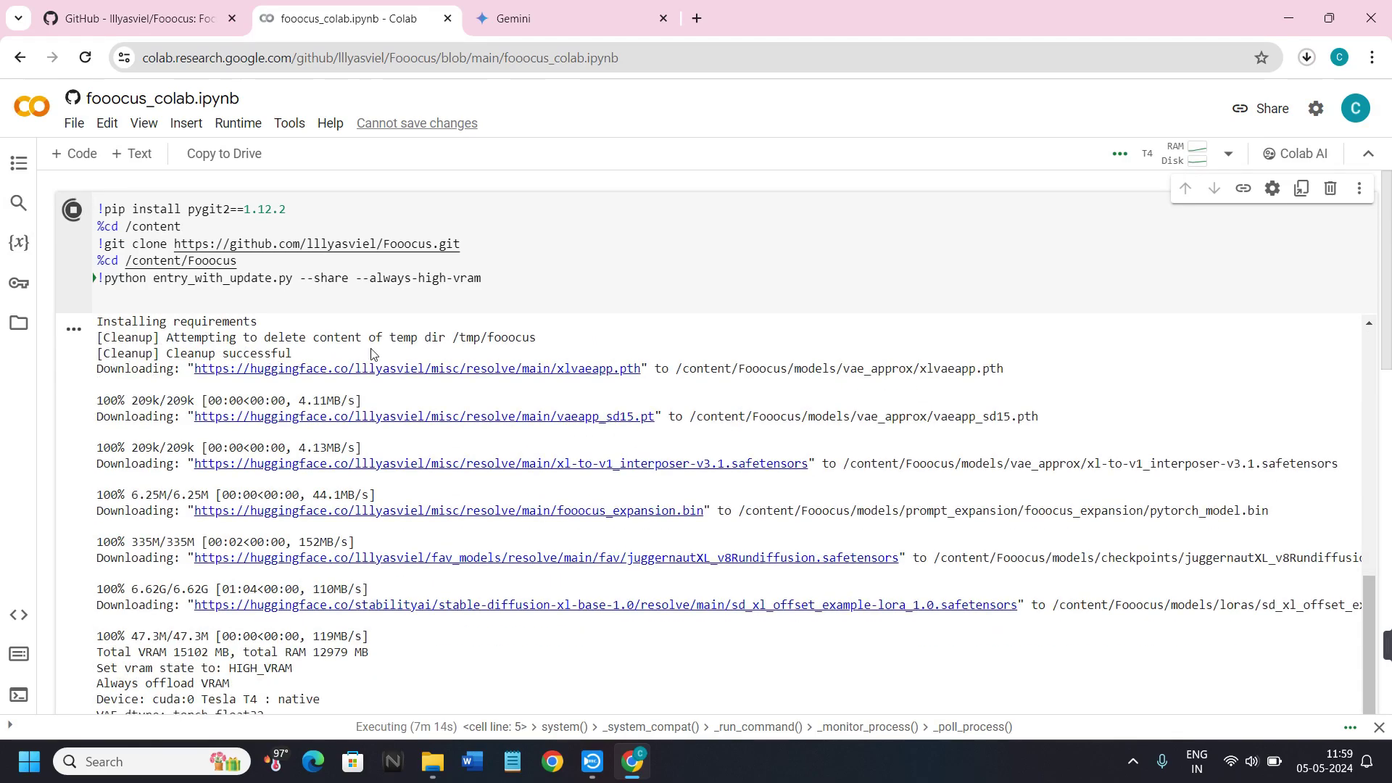
pyautogui.scroll(-3, 371, 351)
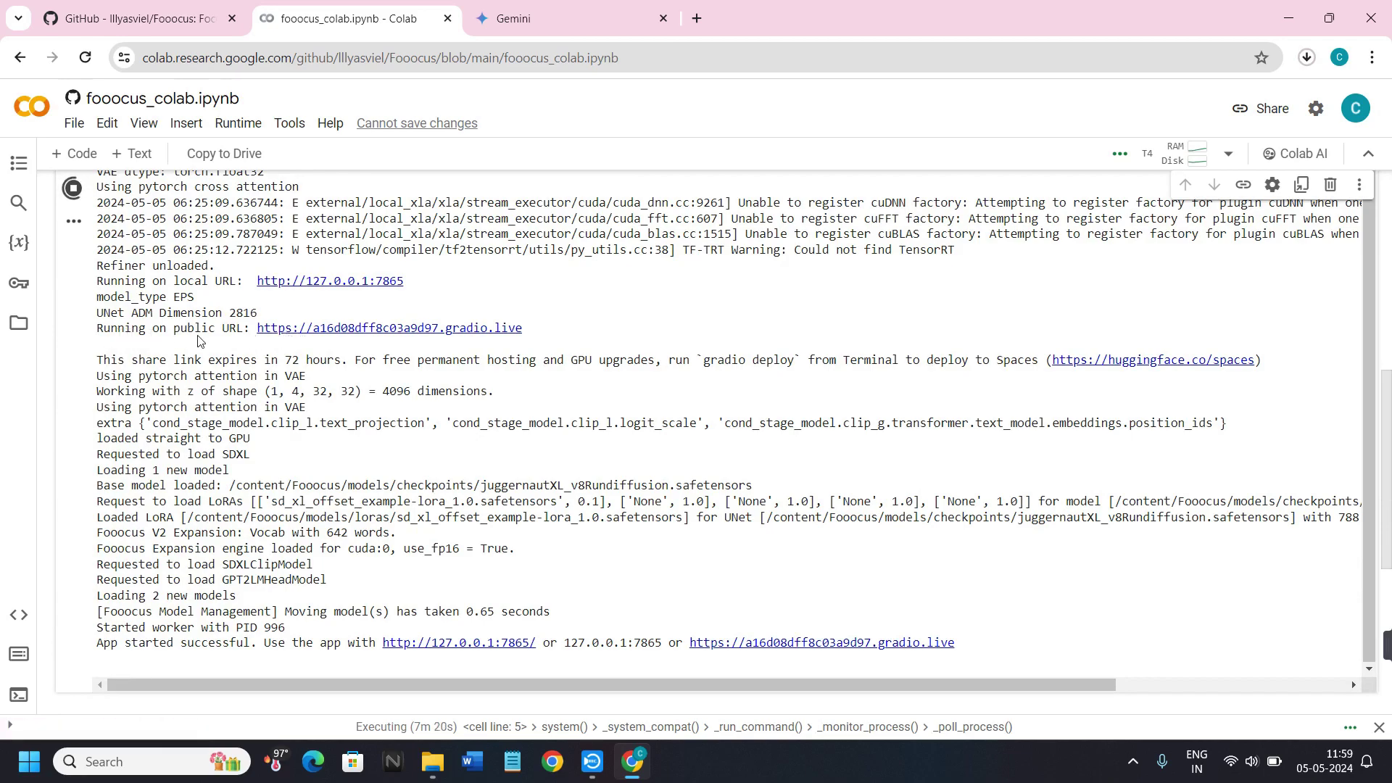
pyautogui.click(347, 329)
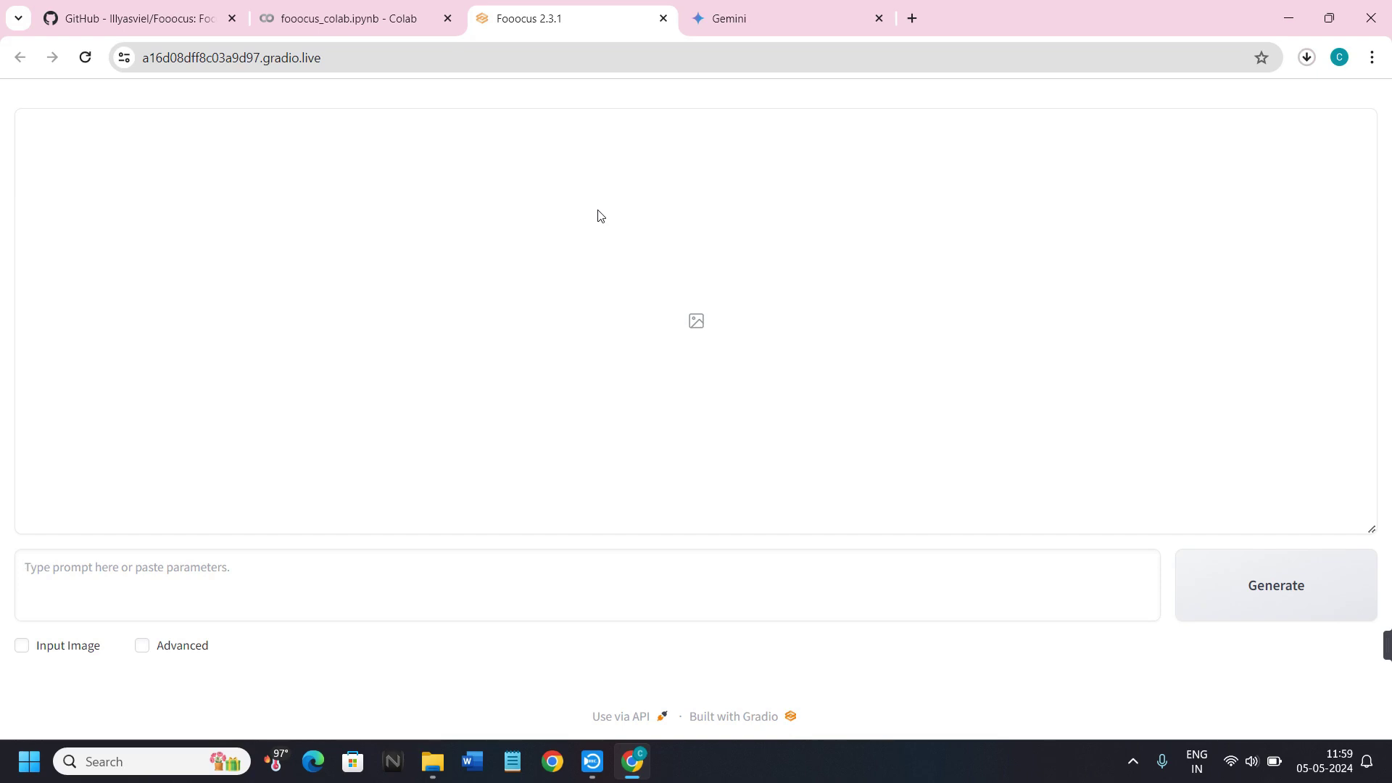
# - Enable Advanced and look through the styles, model, and guidance/sharpness settings tabs
pyautogui.click(145, 651)
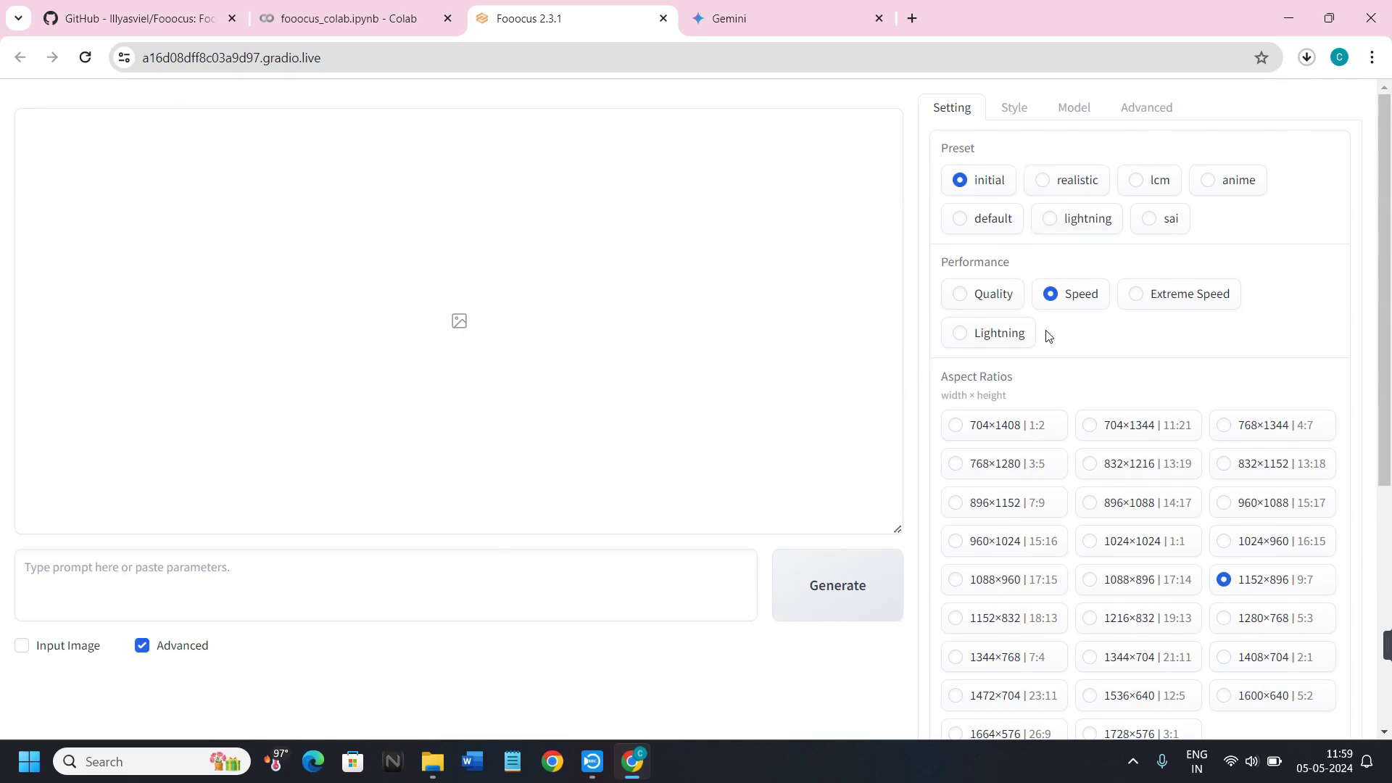
pyautogui.scroll(-5, 1048, 377)
pyautogui.scroll(5, 1047, 378)
pyautogui.click(1017, 114)
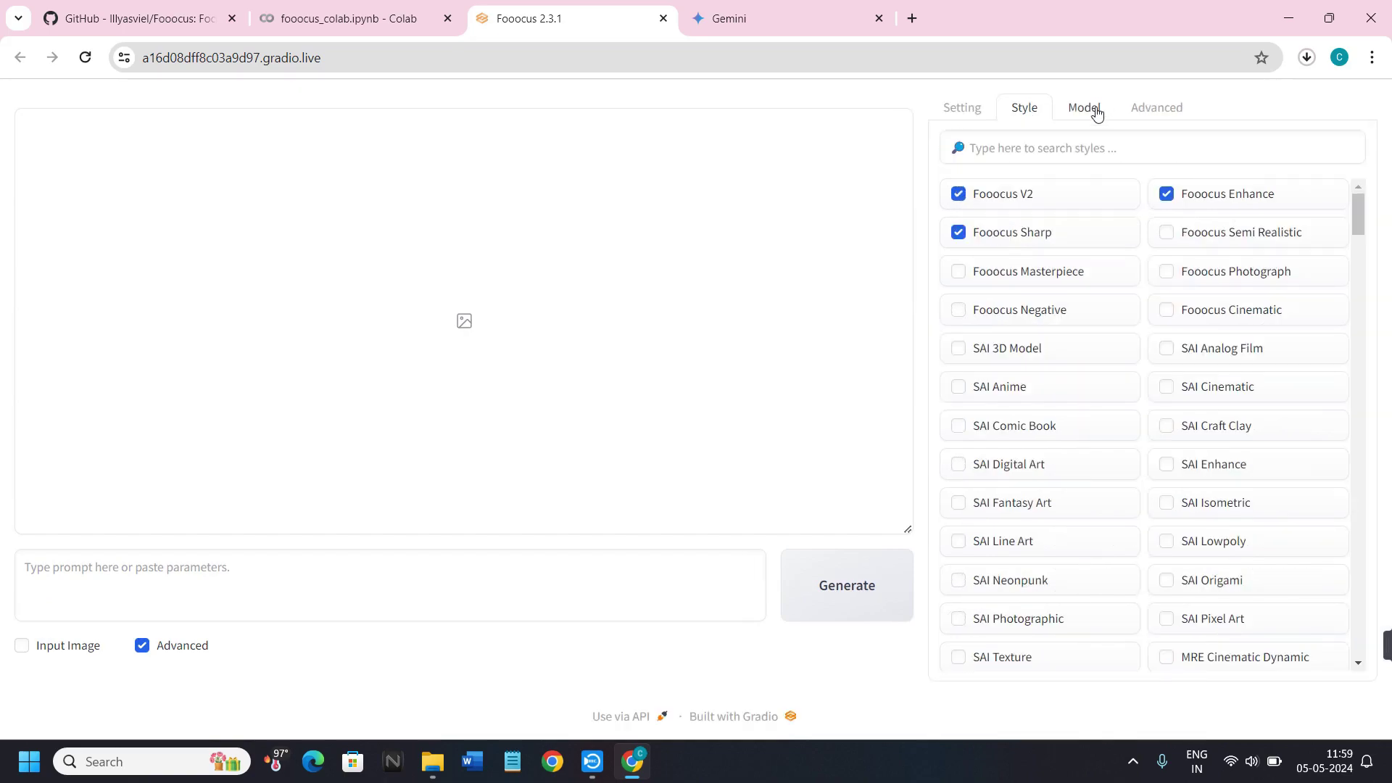
pyautogui.click(1096, 113)
pyautogui.click(1160, 113)
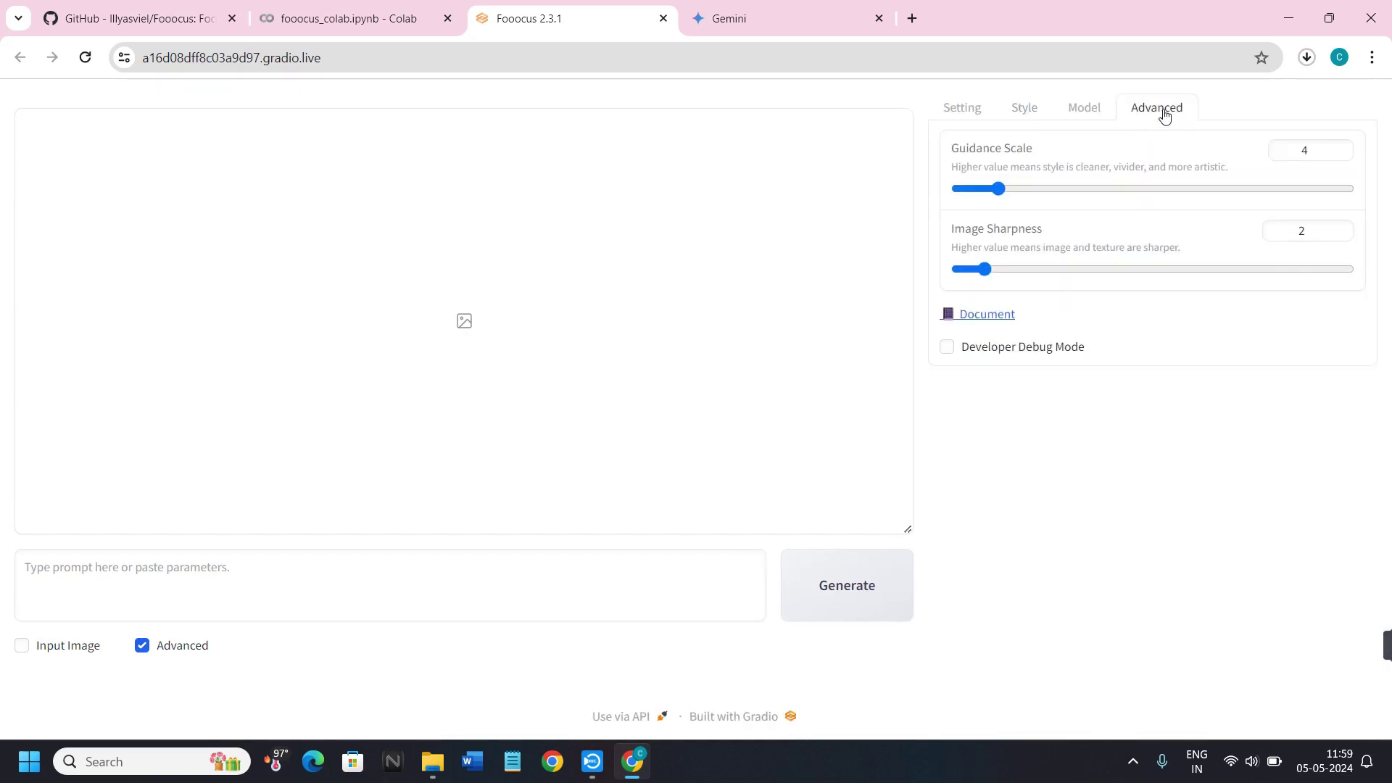
pyautogui.click(970, 116)
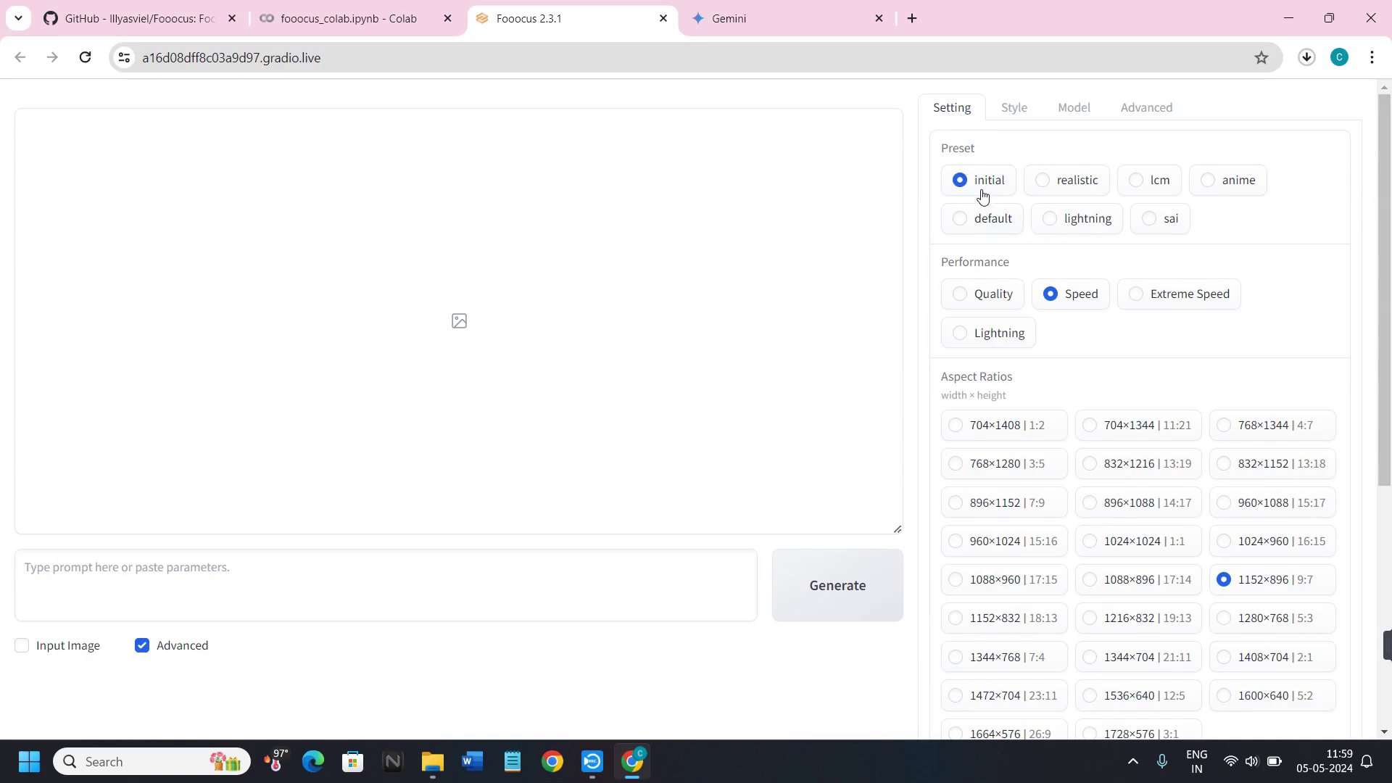
# - Try the realistic preset, then switch back to the initial preset
pyautogui.click(1046, 188)
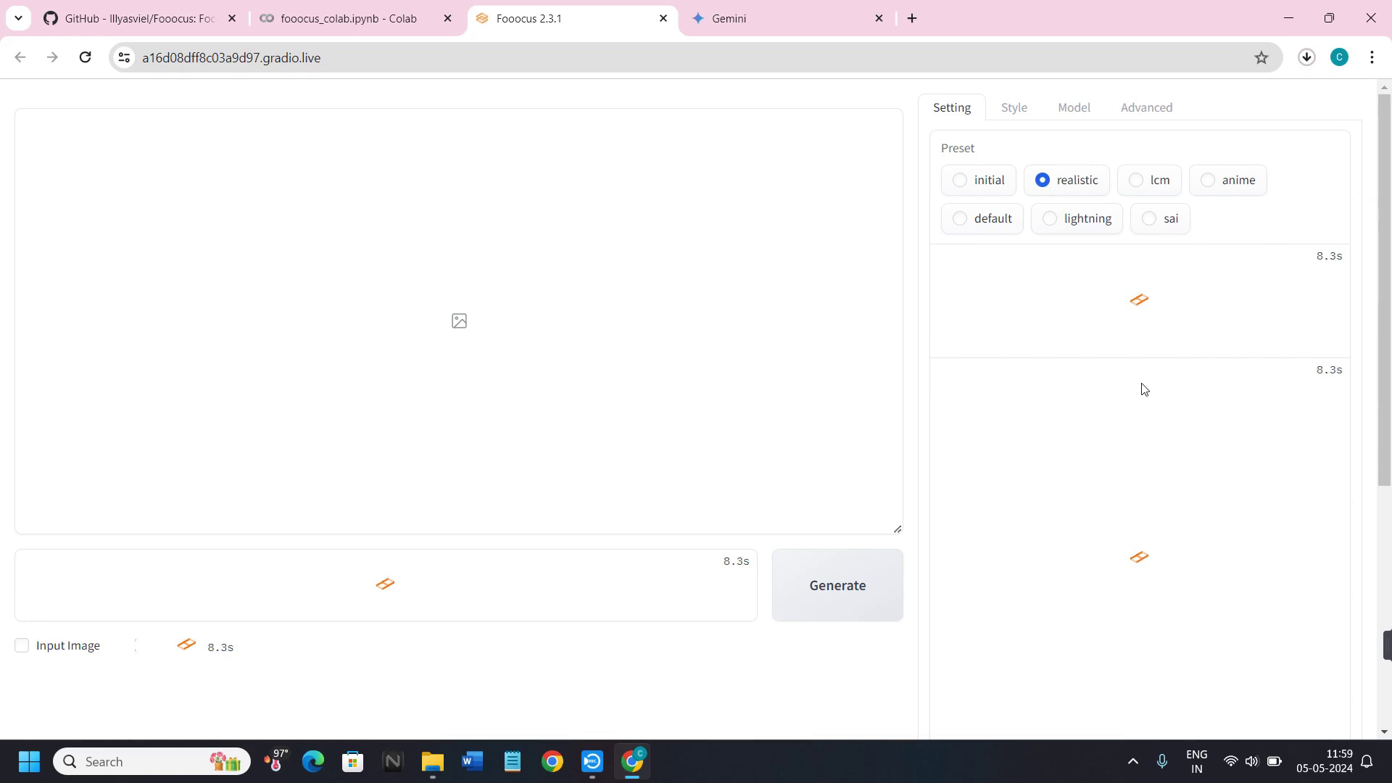
pyautogui.scroll(-5, 1141, 389)
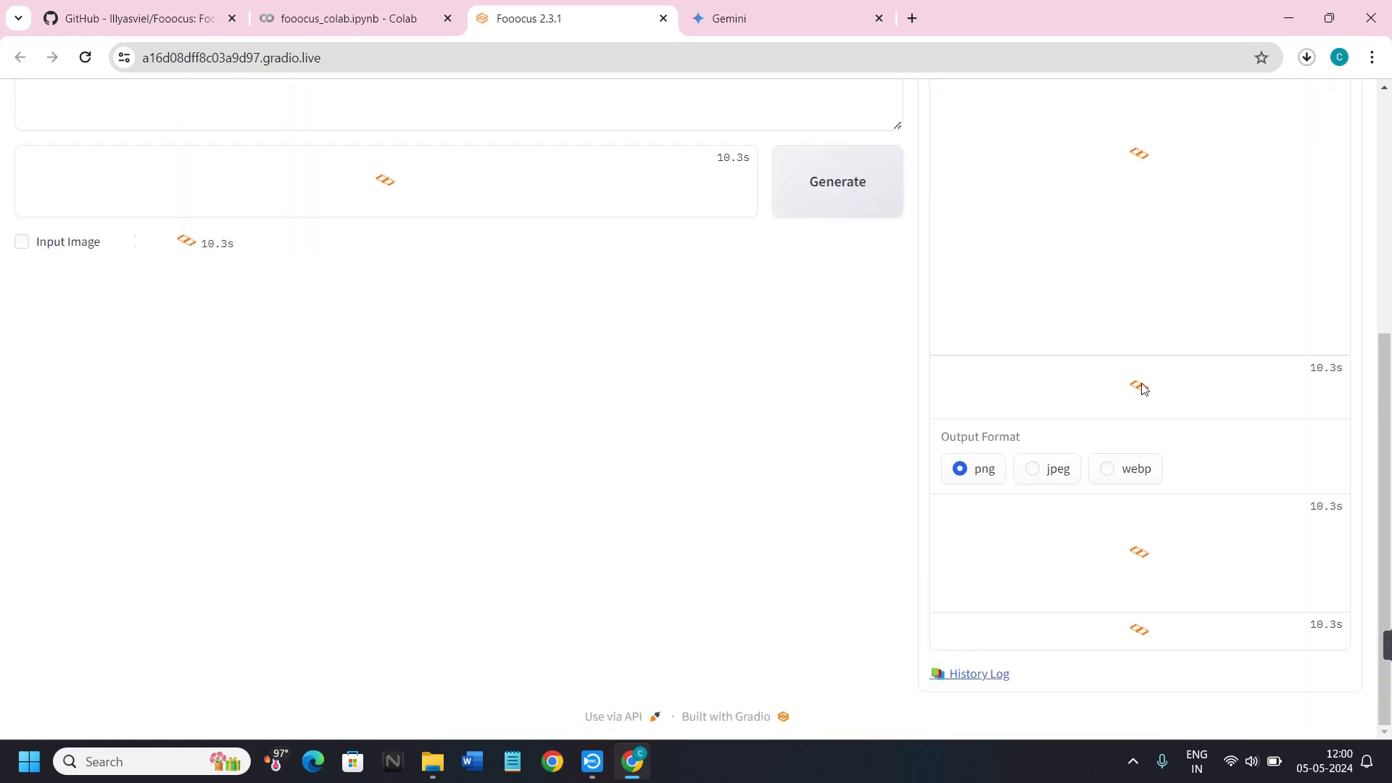
pyautogui.scroll(5, 1142, 389)
pyautogui.click(986, 186)
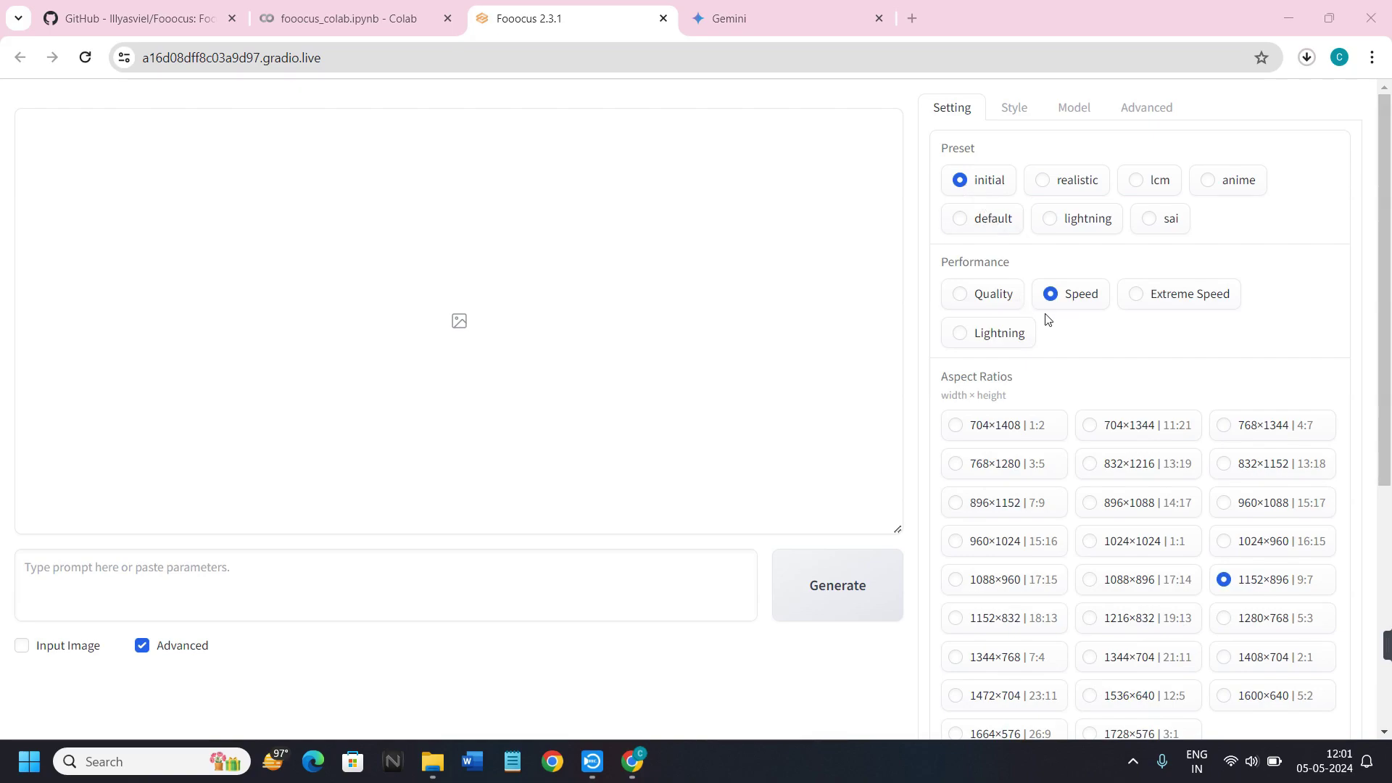
# - Set Performance to Extreme Speed and aspect ratio to 1024×1024, leaving Image Number at 2
pyautogui.click(1136, 297)
pyautogui.scroll(-2, 1075, 377)
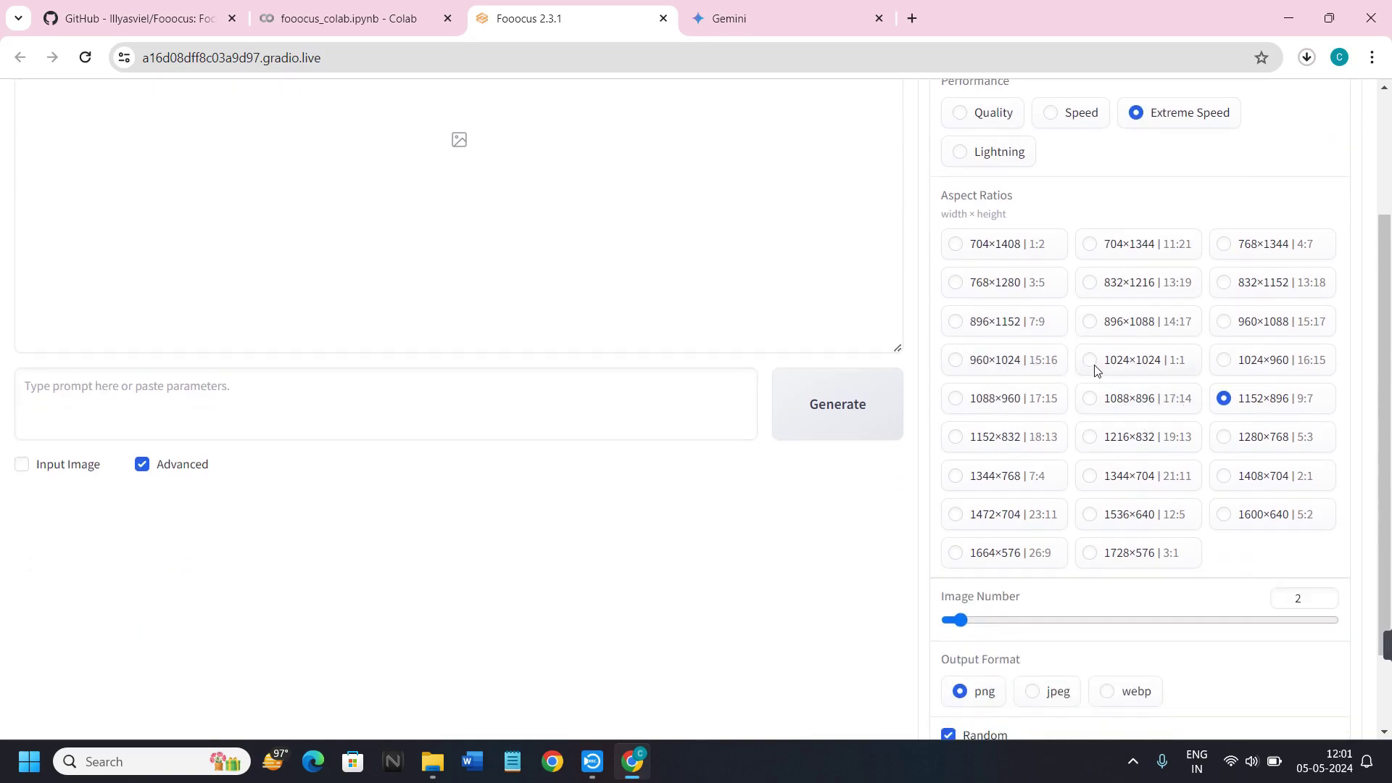
pyautogui.click(1102, 368)
pyautogui.scroll(-2, 1174, 434)
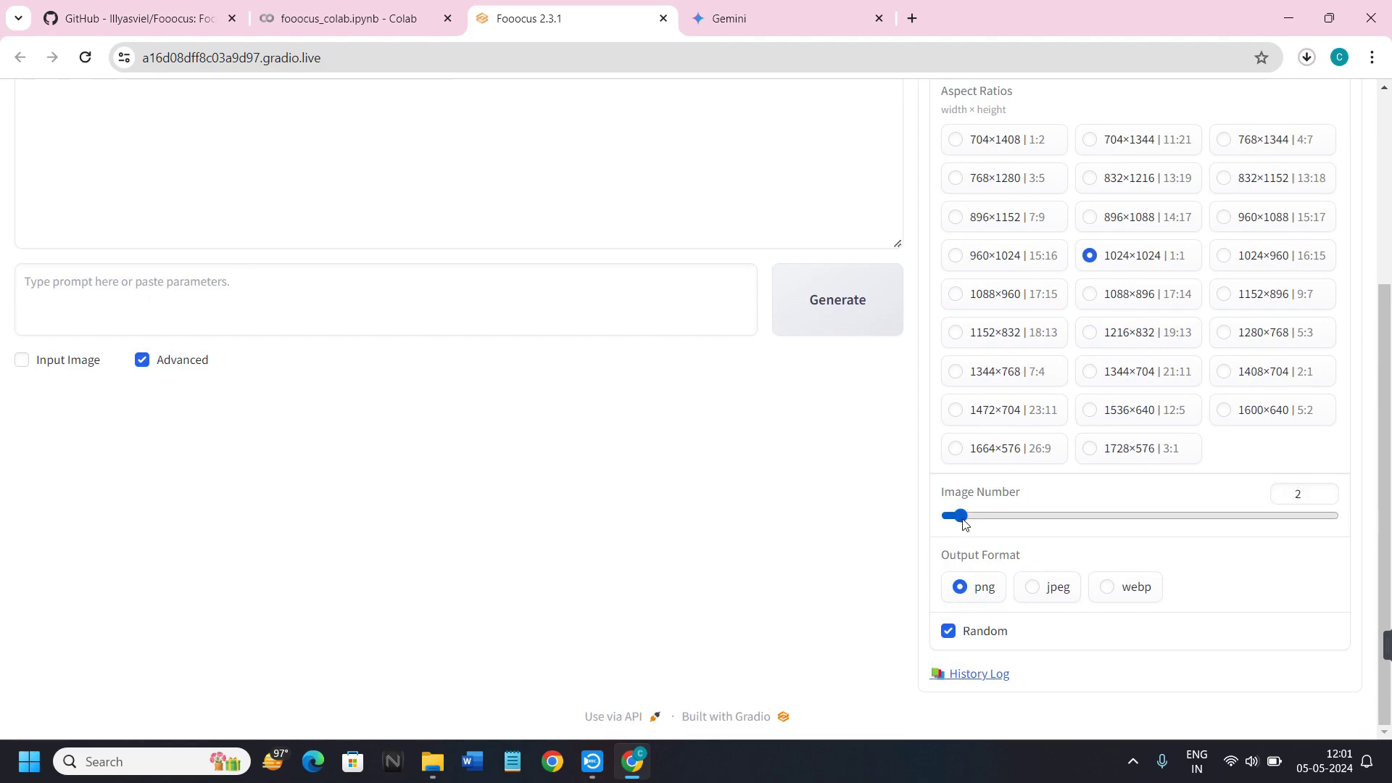
pyautogui.moveTo(964, 524); pyautogui.dragTo(1323, 521)
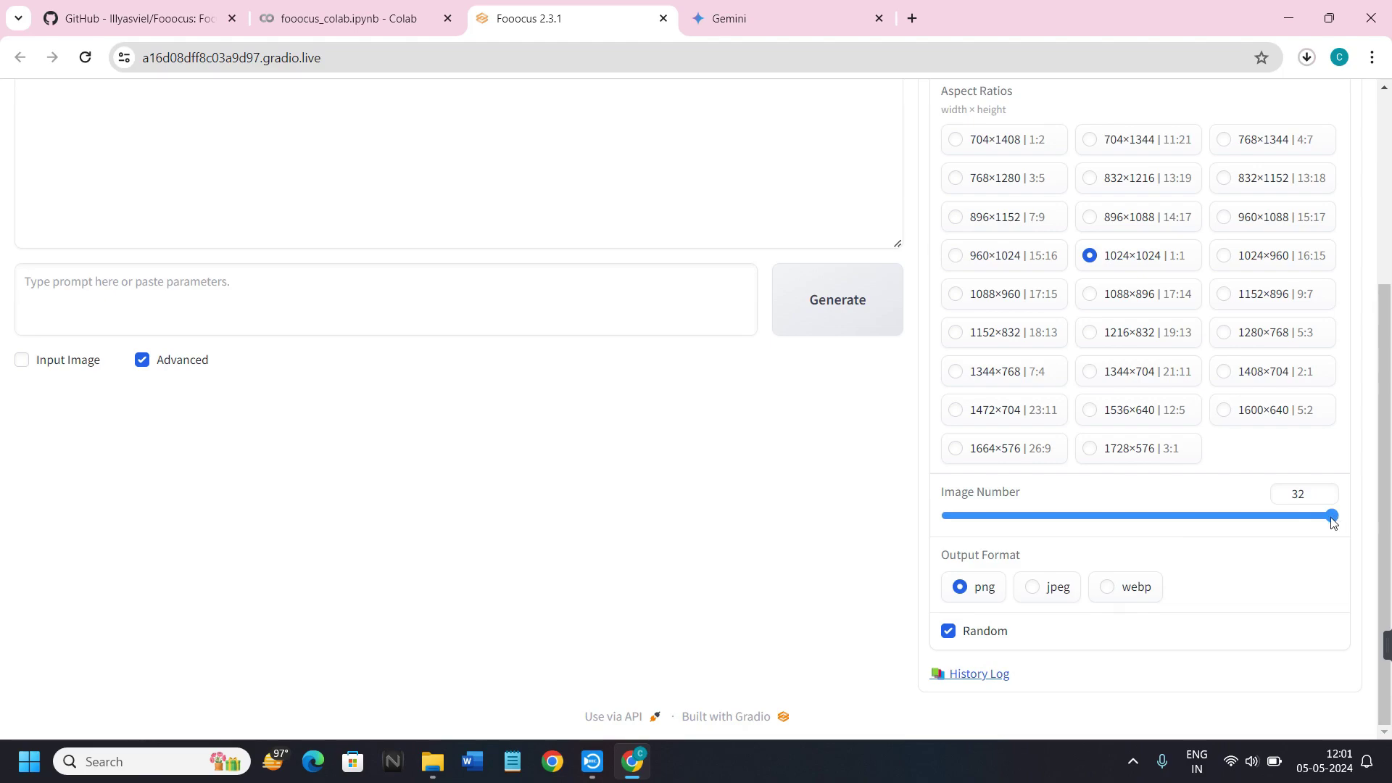
pyautogui.moveTo(1332, 522); pyautogui.dragTo(961, 529)
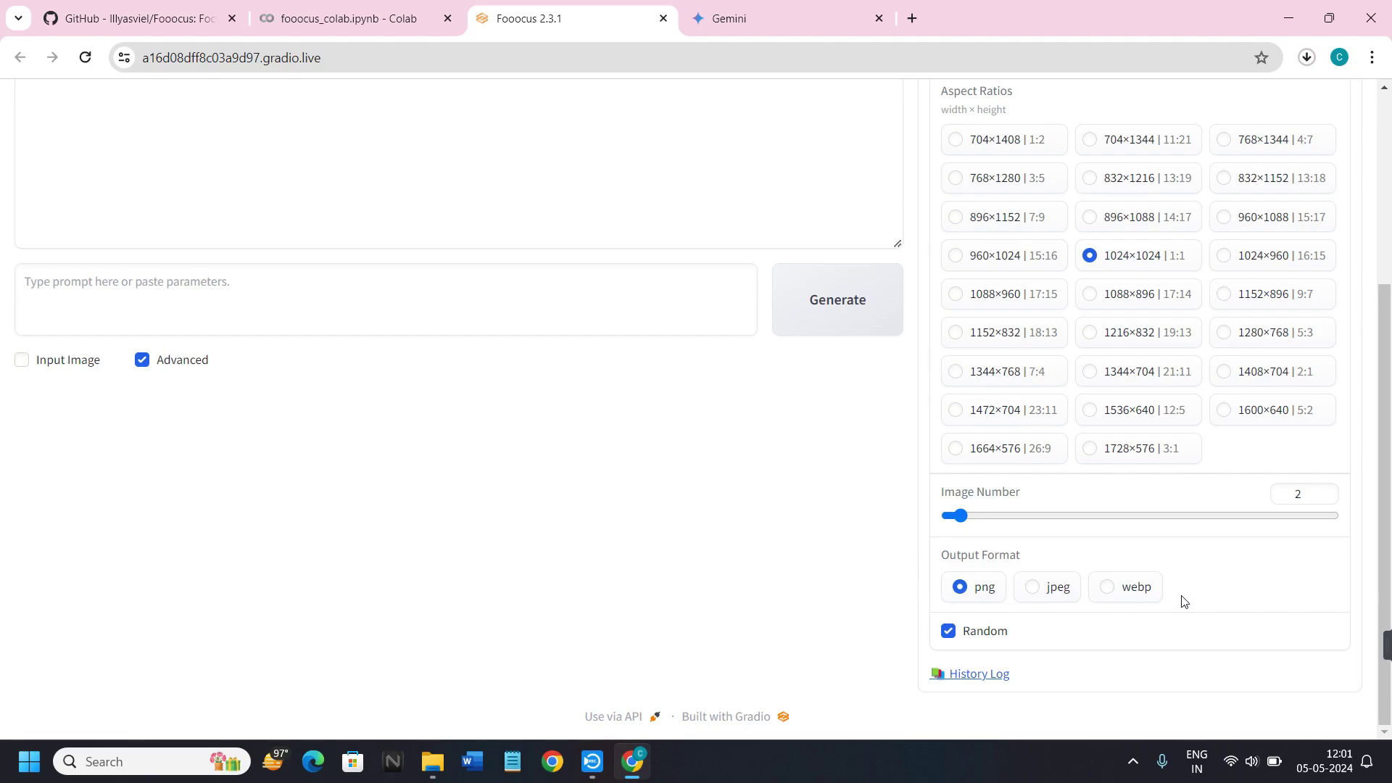
pyautogui.scroll(4, 1183, 600)
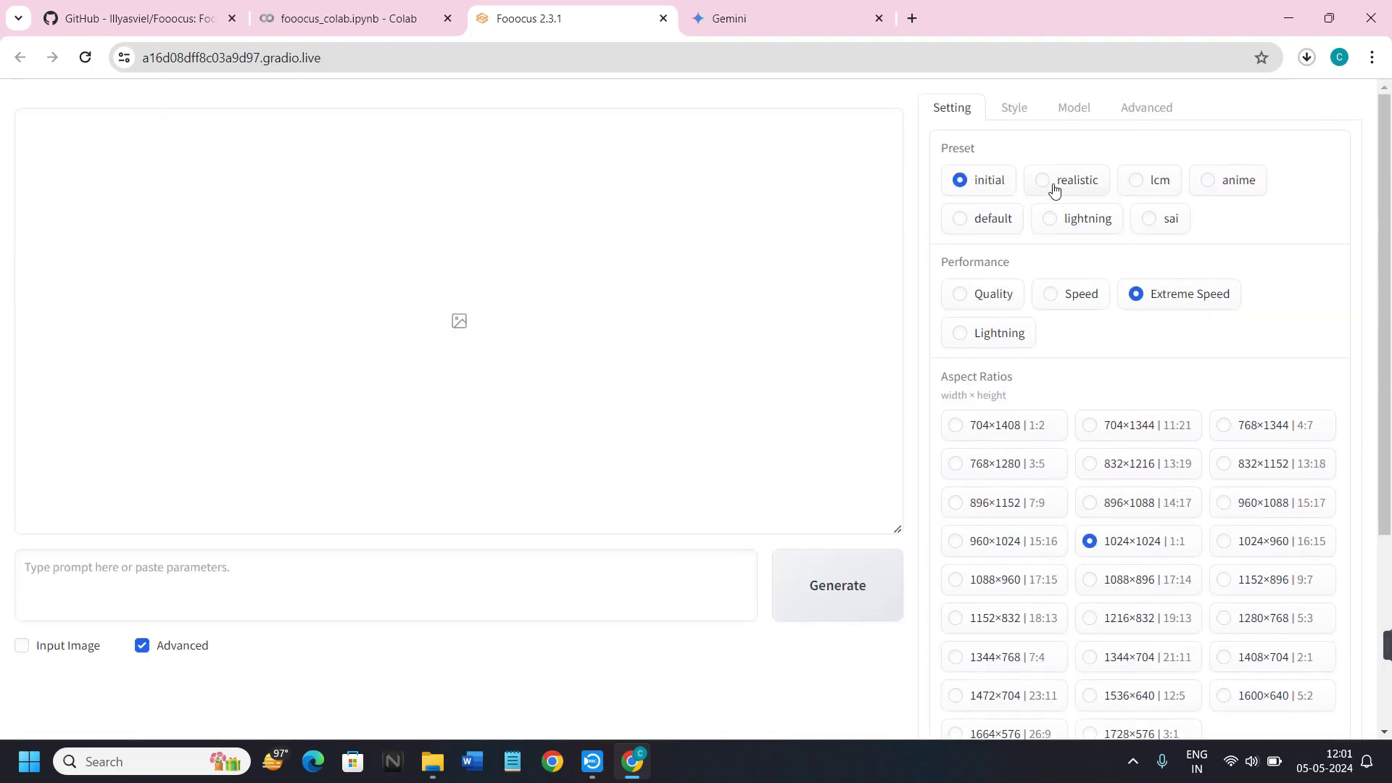
pyautogui.click(1017, 109)
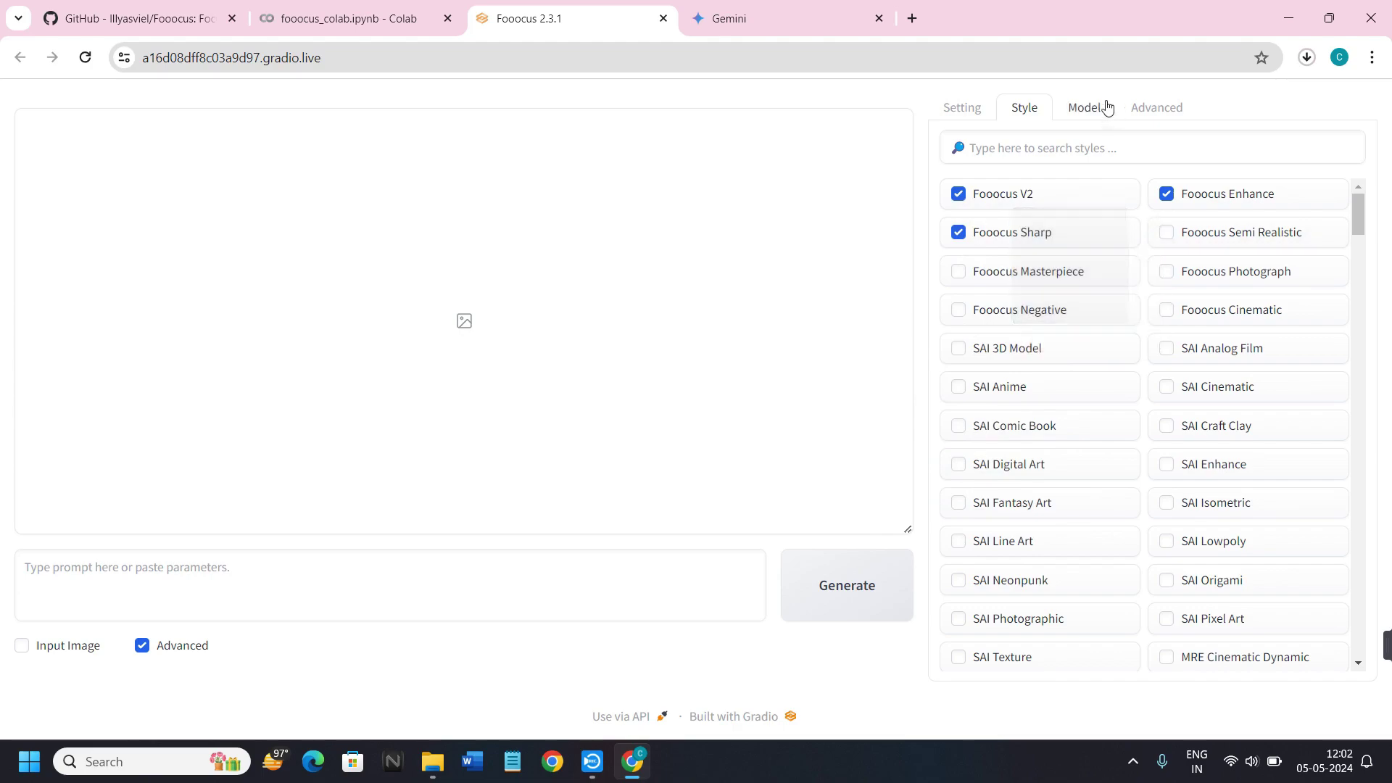
pyautogui.click(1085, 108)
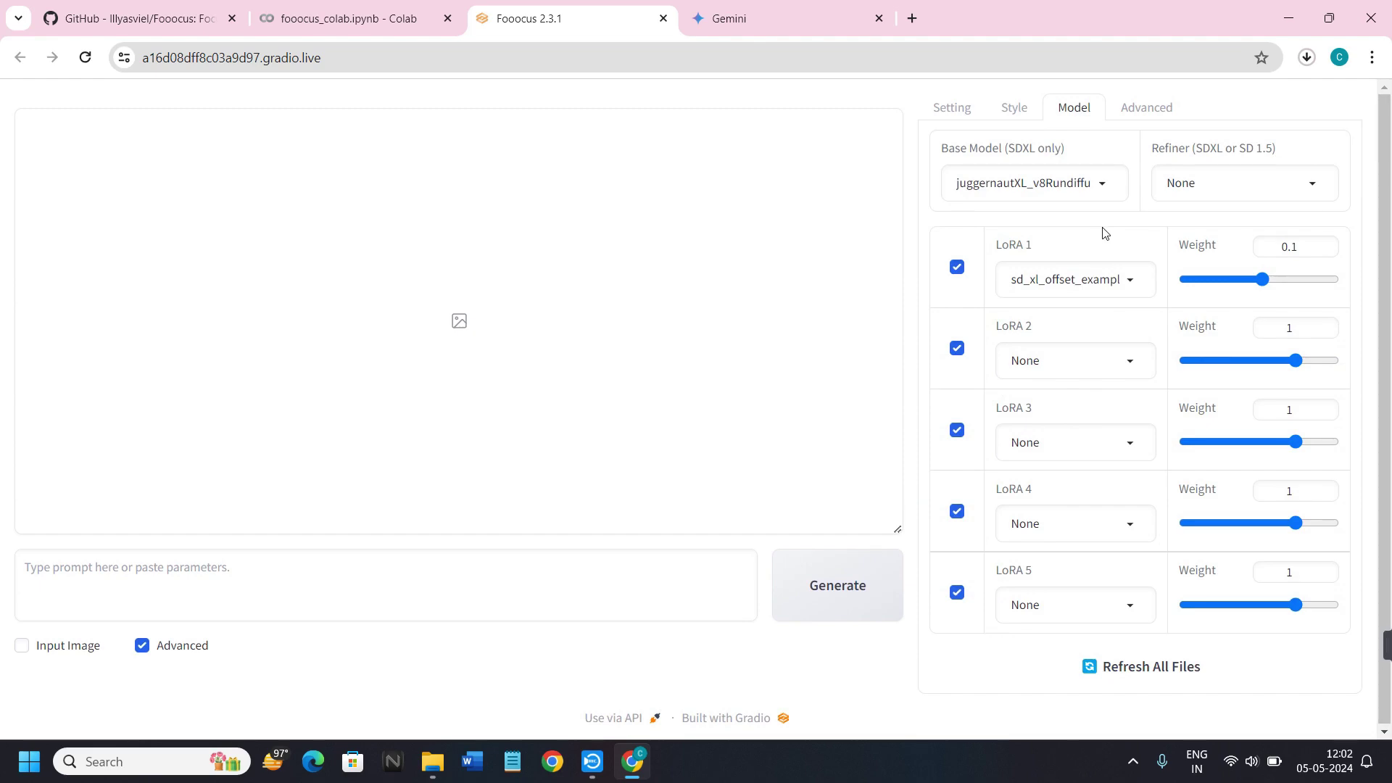
pyautogui.click(1145, 113)
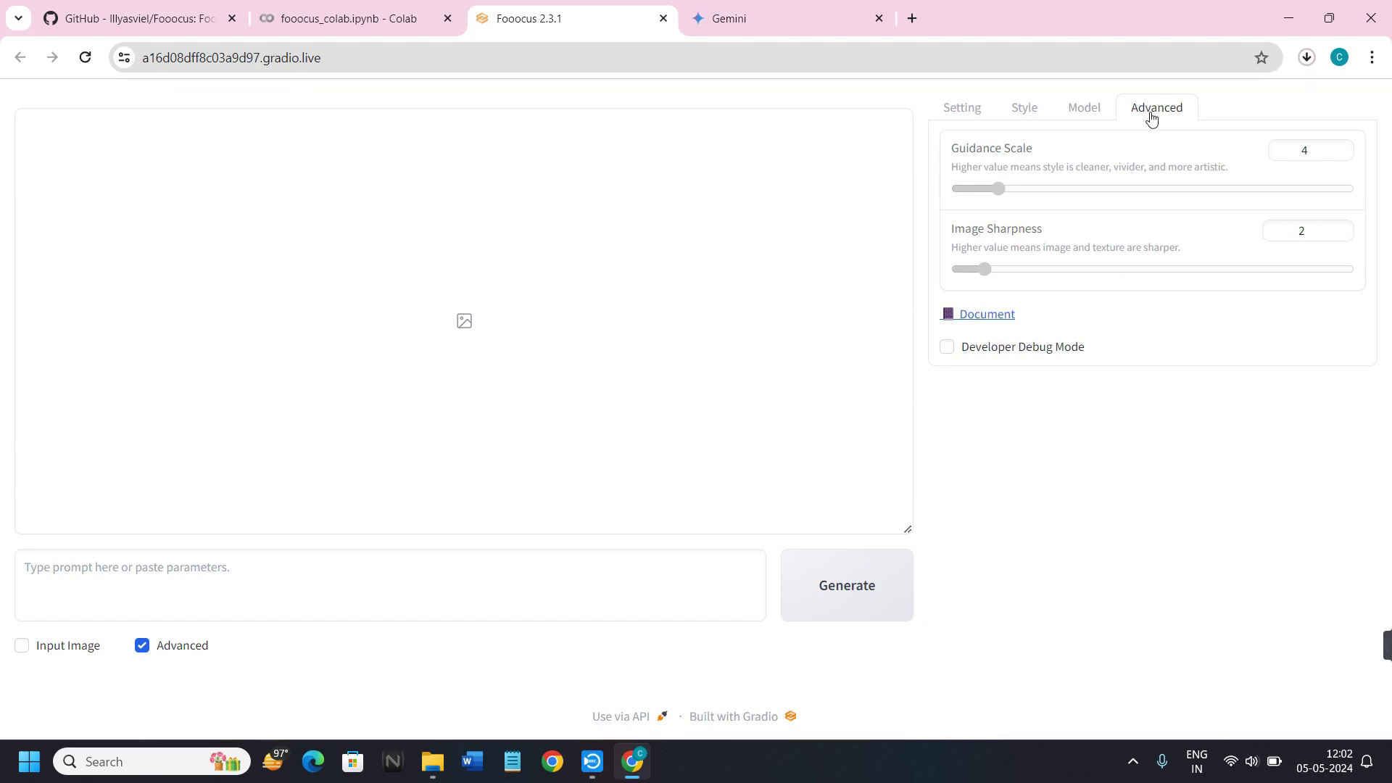
pyautogui.click(952, 109)
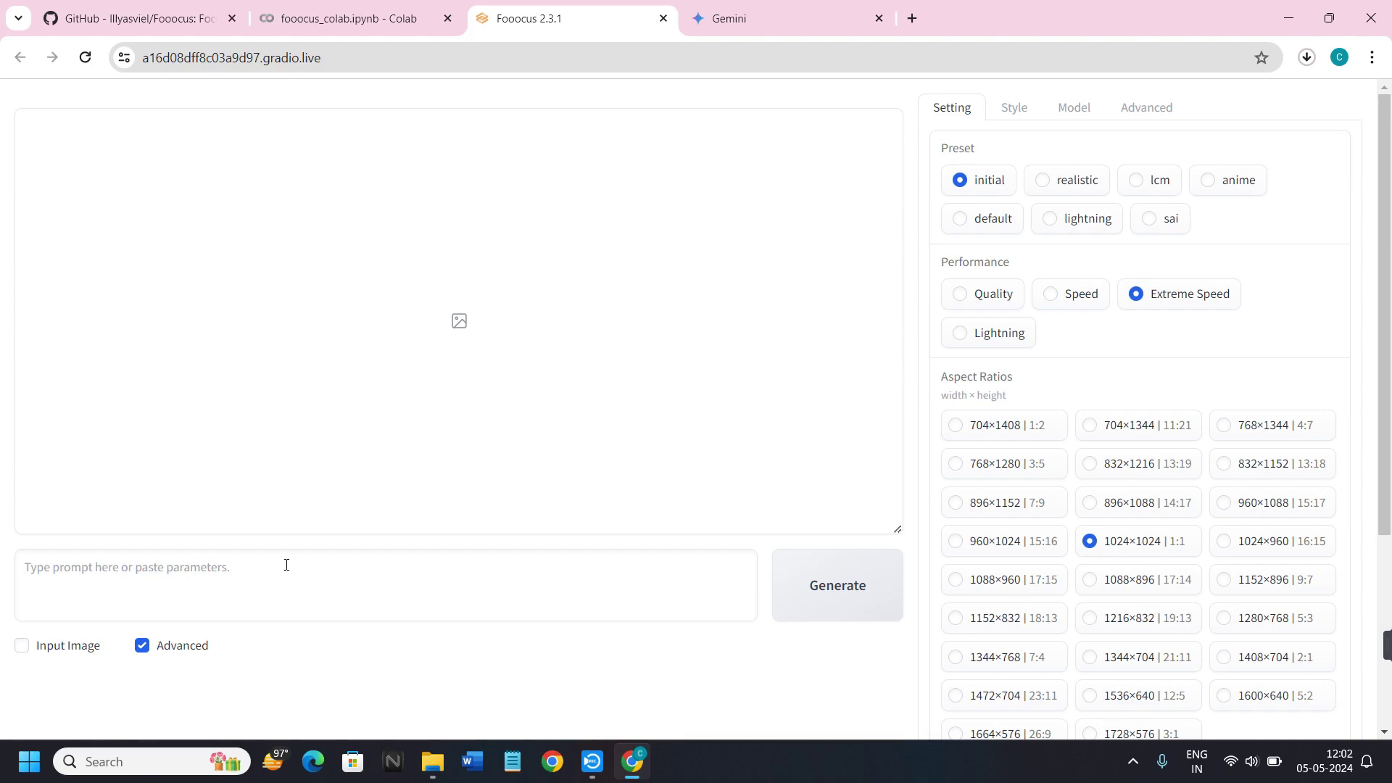
# - Go to the Gemini tab, dismiss the human-reviewer notice, and place the cursor in the prompt box
pyautogui.click(741, 20)
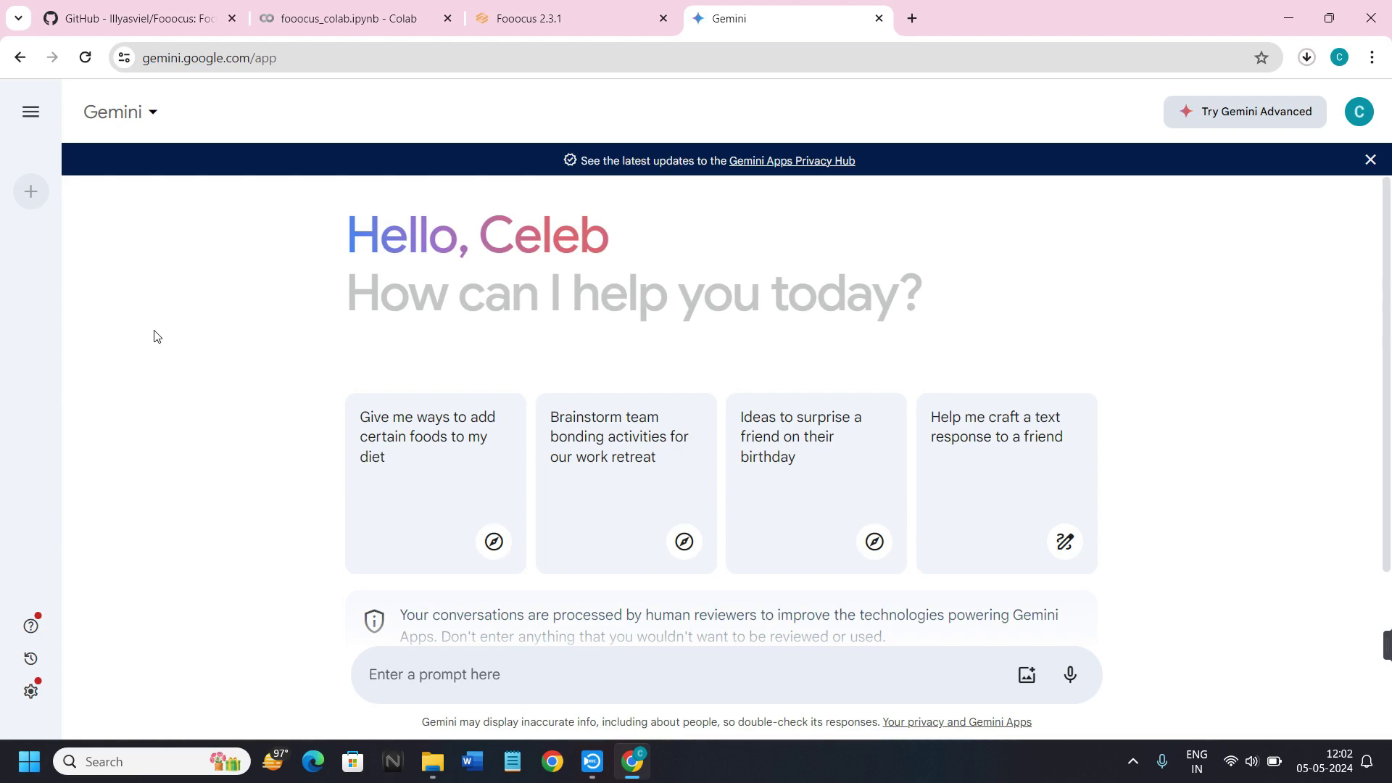
pyautogui.scroll(-2, 154, 336)
pyautogui.scroll(2, 154, 336)
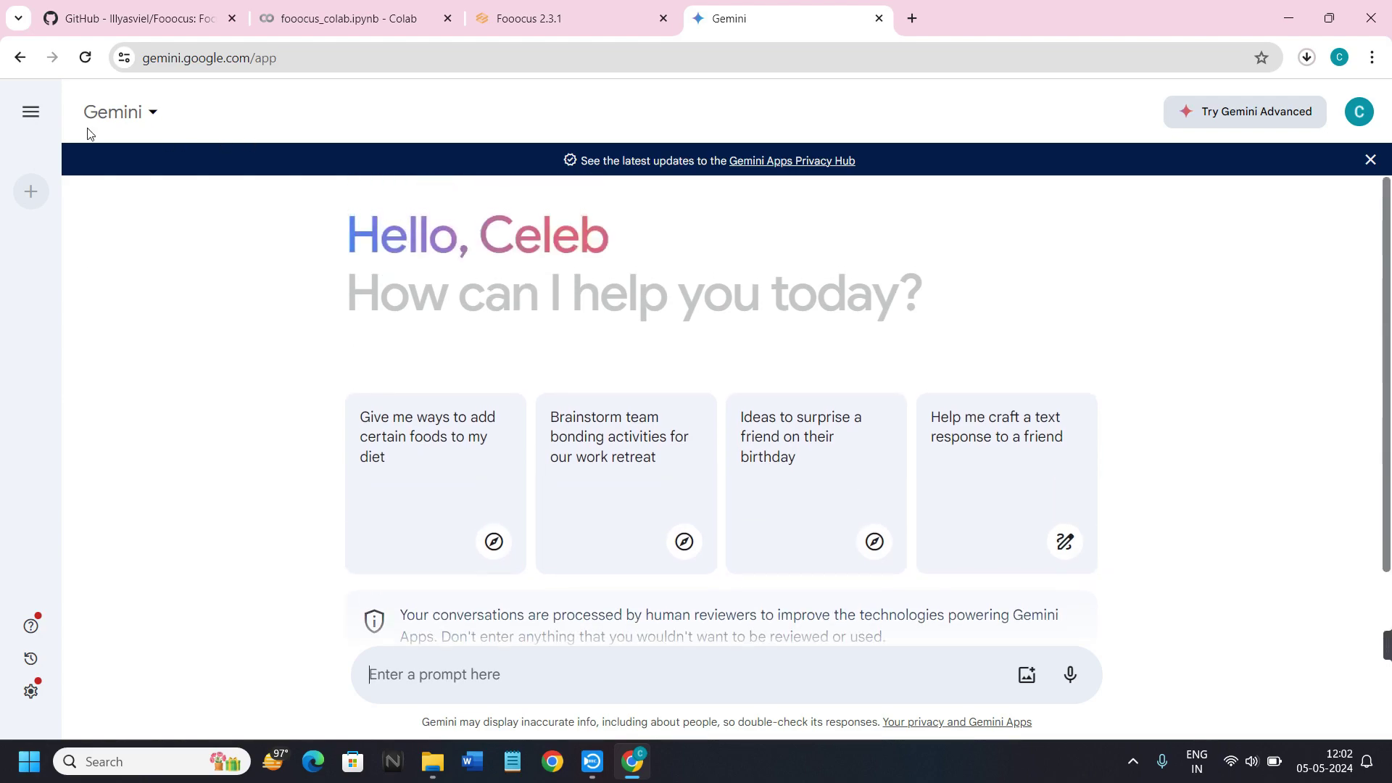
pyautogui.scroll(-2, 267, 435)
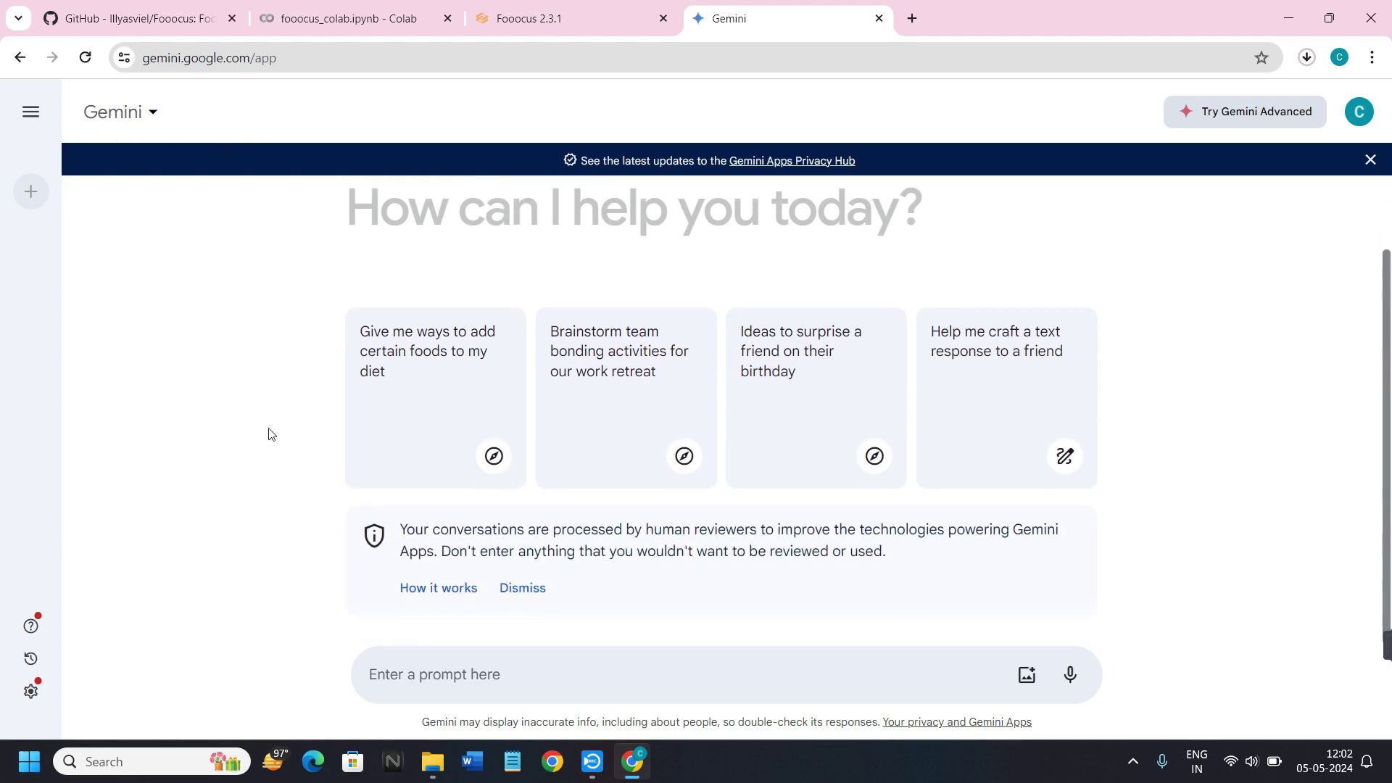
pyautogui.click(519, 587)
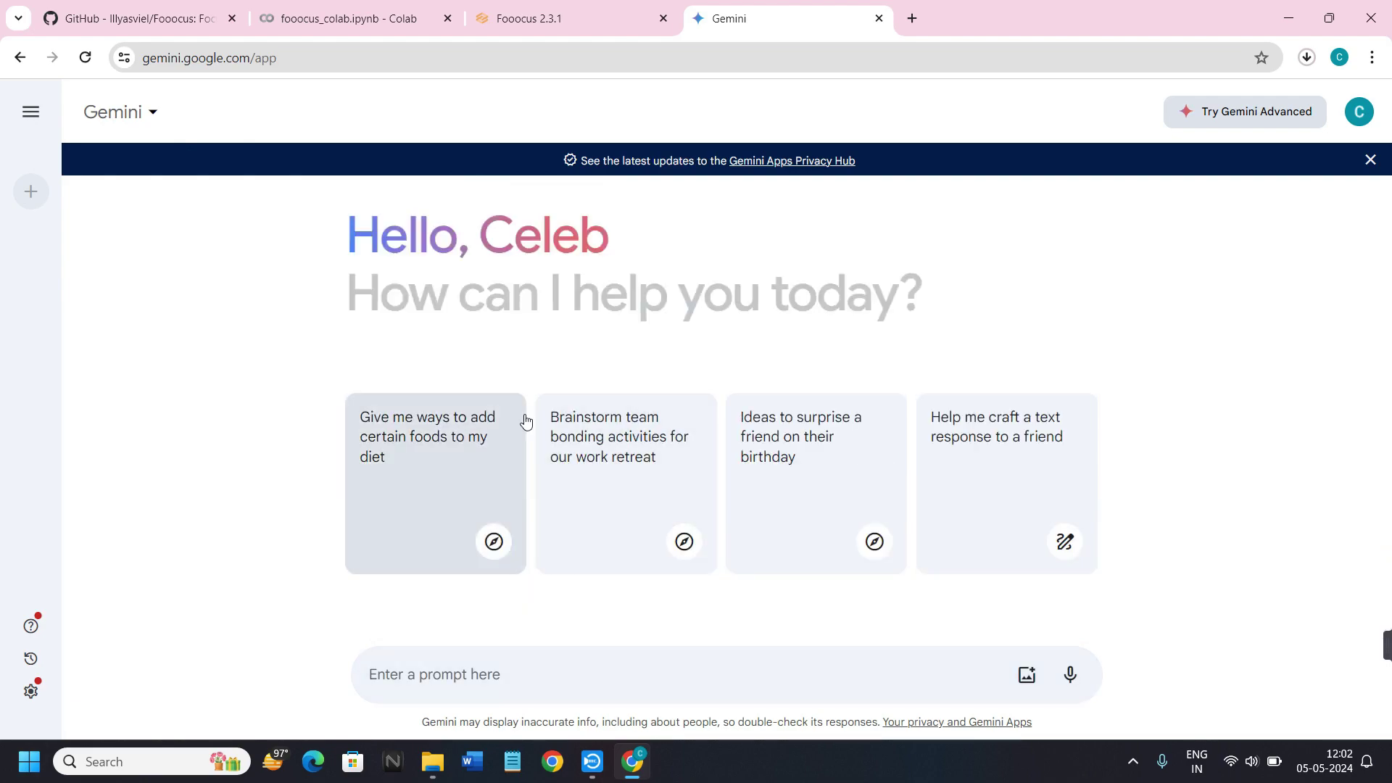
pyautogui.click(292, 58)
pyautogui.click(319, 58)
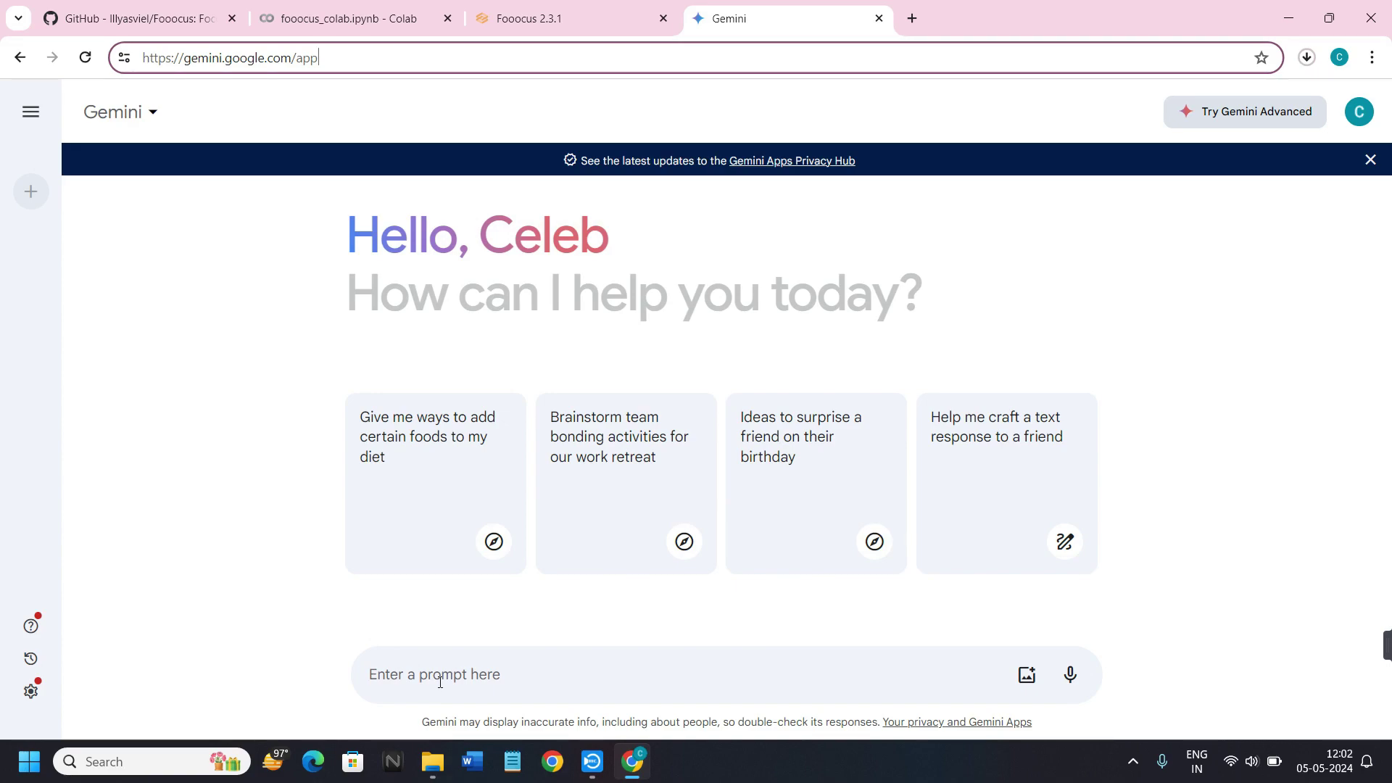
pyautogui.click(505, 672)
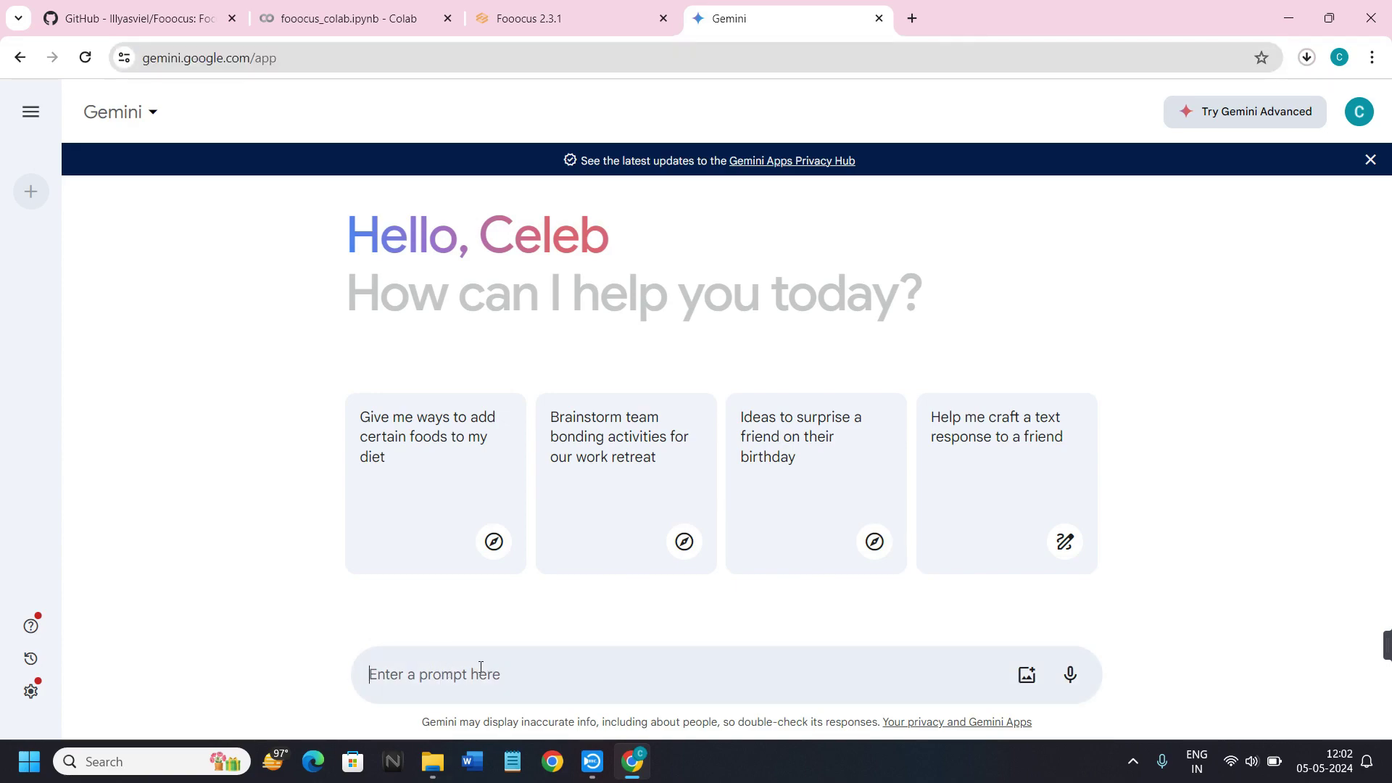
# - Ask Gemini 'give me image generation prompt for handsome american boy' and scroll through its suggestions
pyautogui.write('give ')
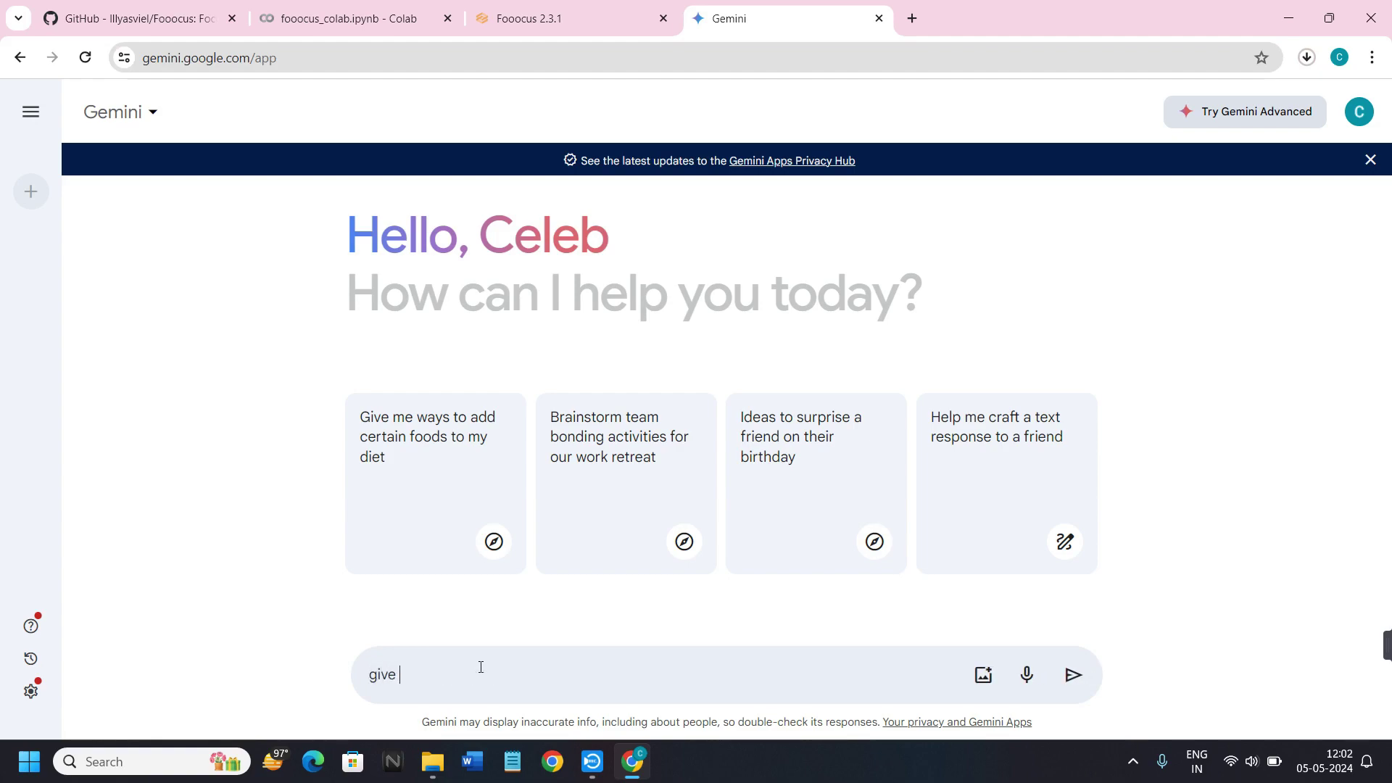
pyautogui.write('me image generation prom')
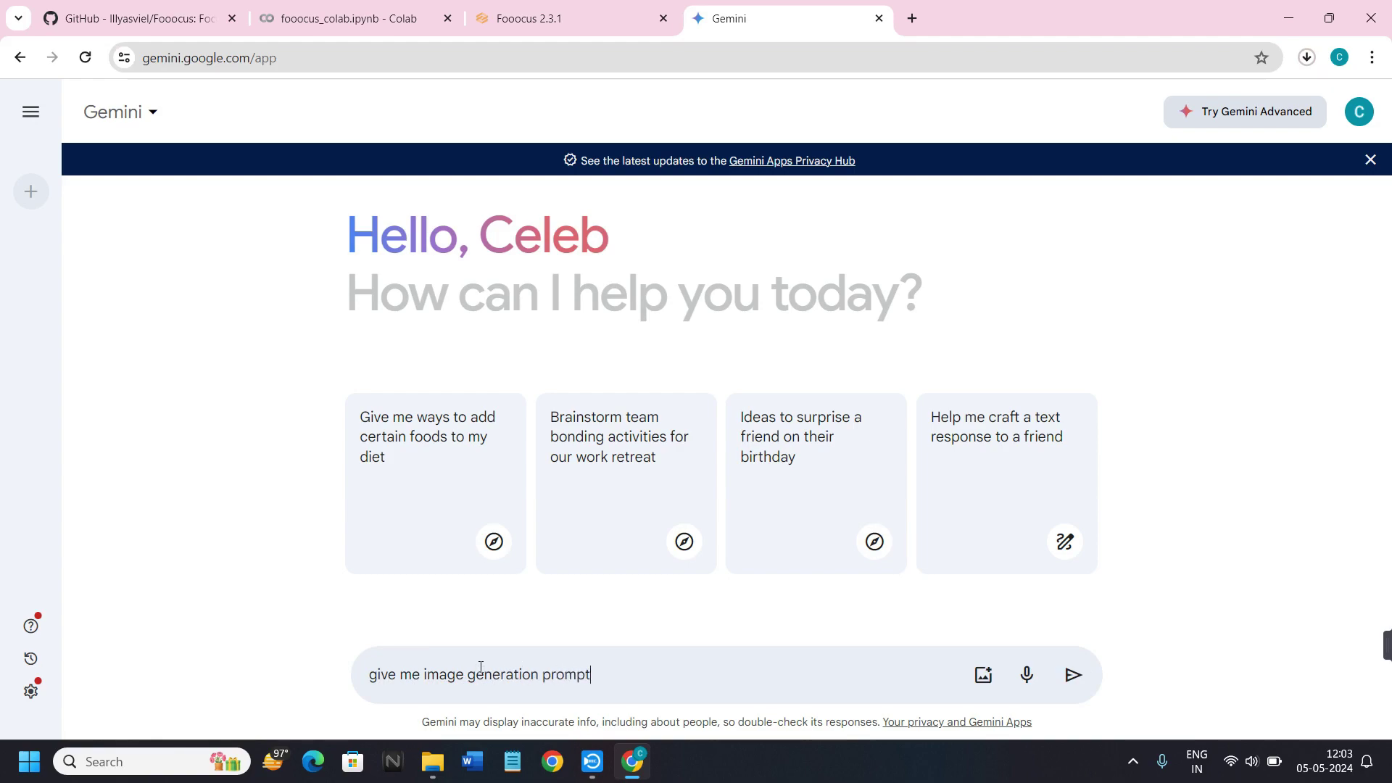
pyautogui.write('pt for handsome american ')
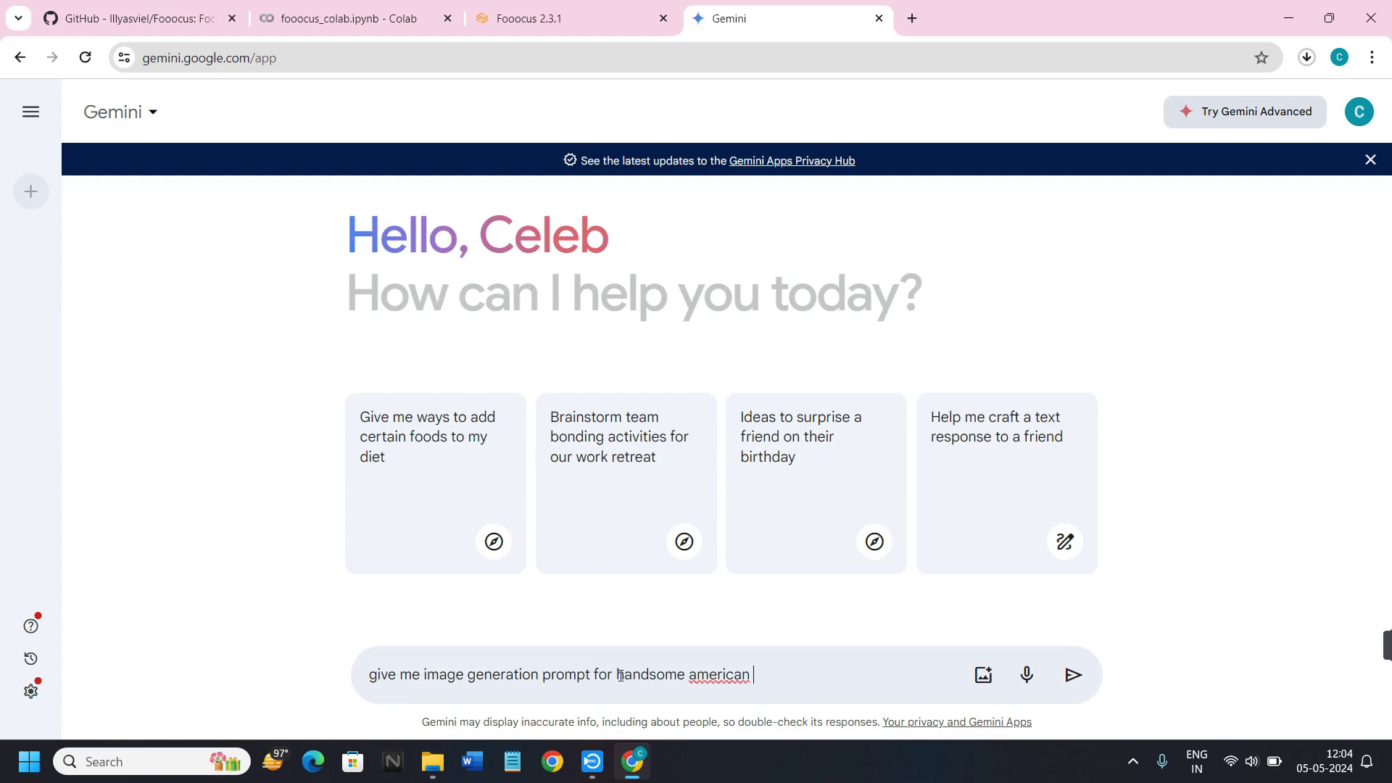
pyautogui.write('boy')
pyautogui.press('Return')
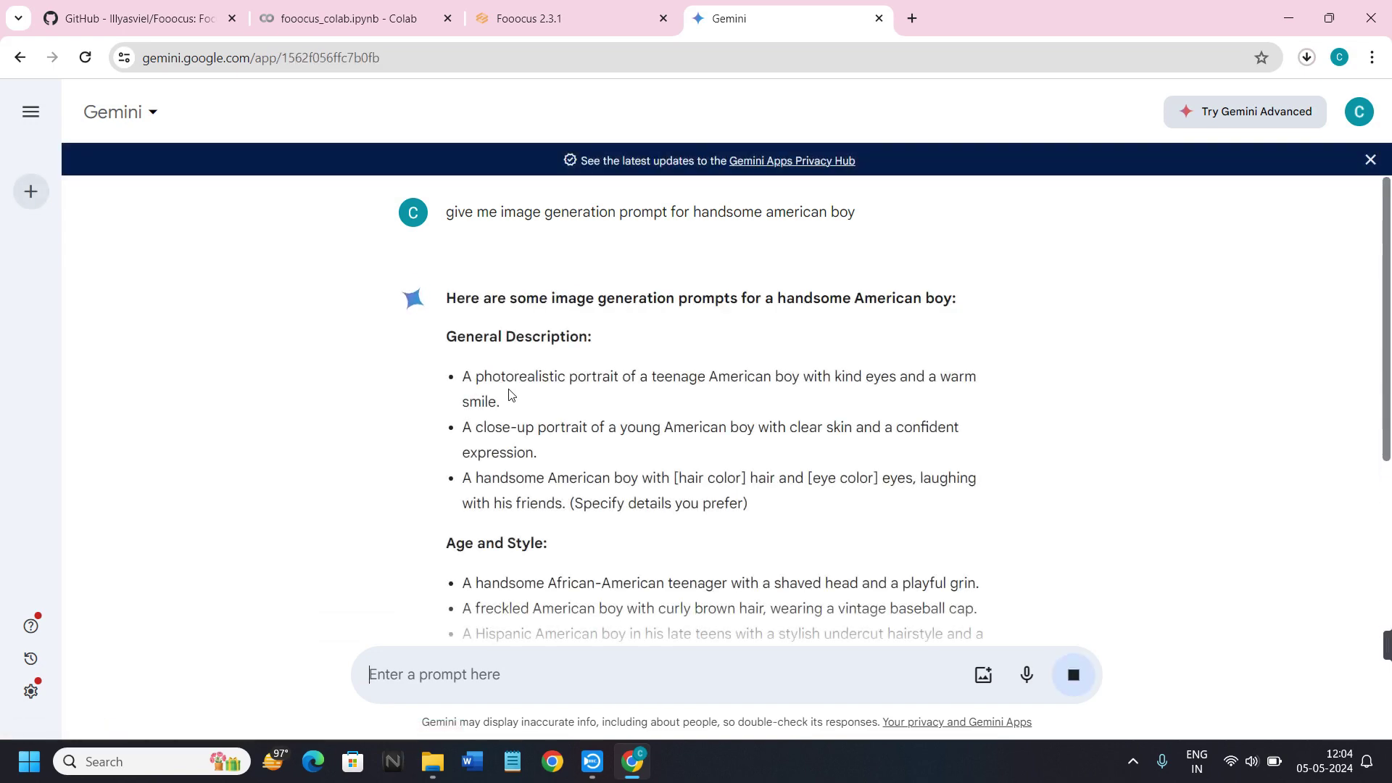
pyautogui.scroll(-1, 510, 397)
pyautogui.scroll(-4, 510, 391)
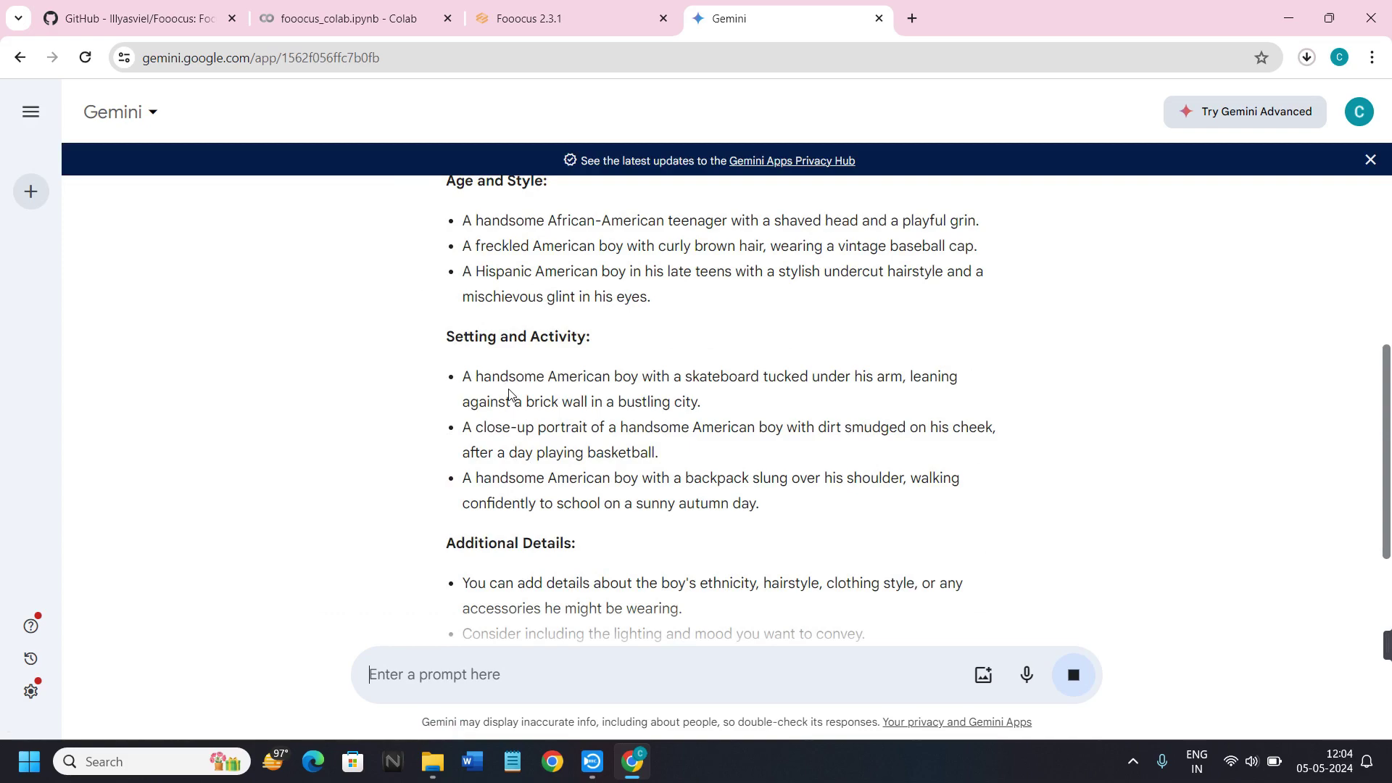
pyautogui.scroll(-3, 513, 391)
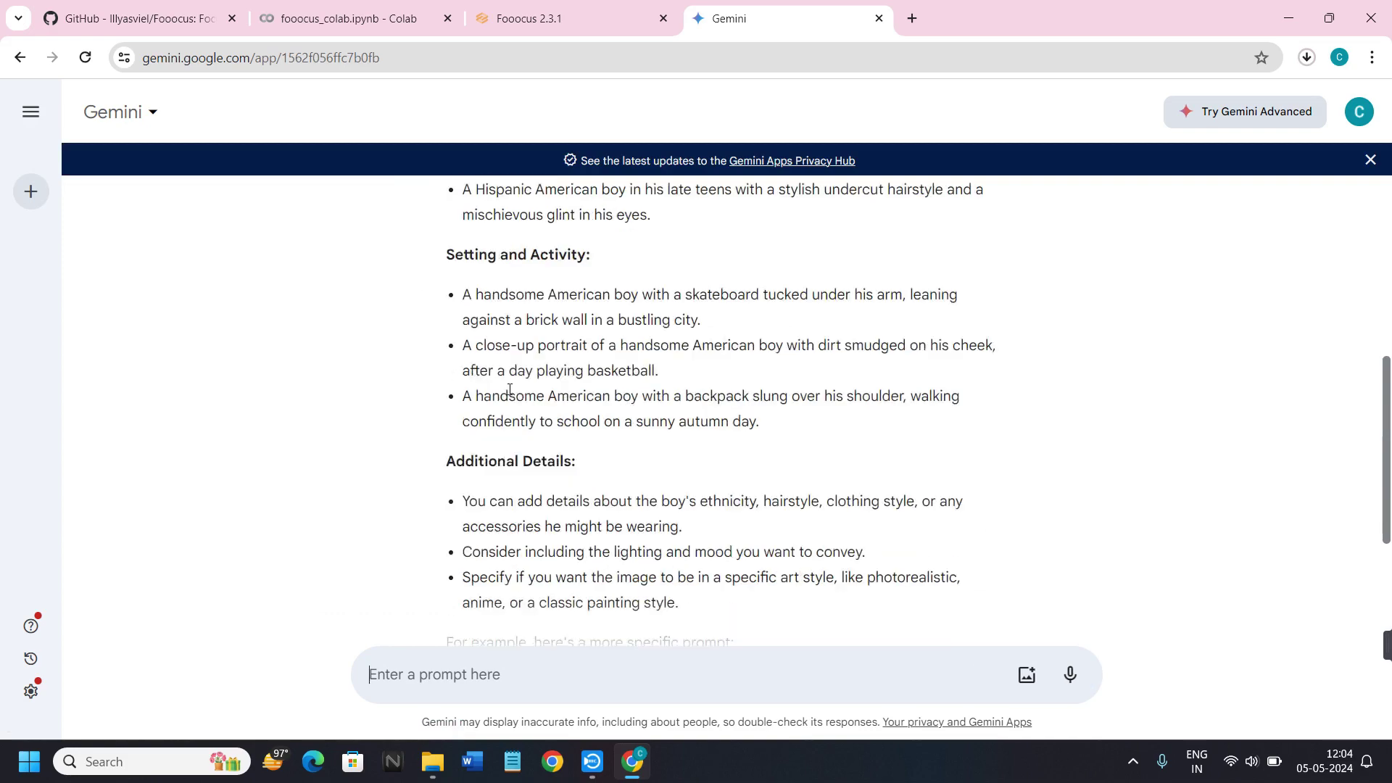
# - Copy Gemini's first Additional Details bullet and paste it as plain text into the Fooocus prompt
pyautogui.moveTo(465, 402); pyautogui.dragTo(652, 456)
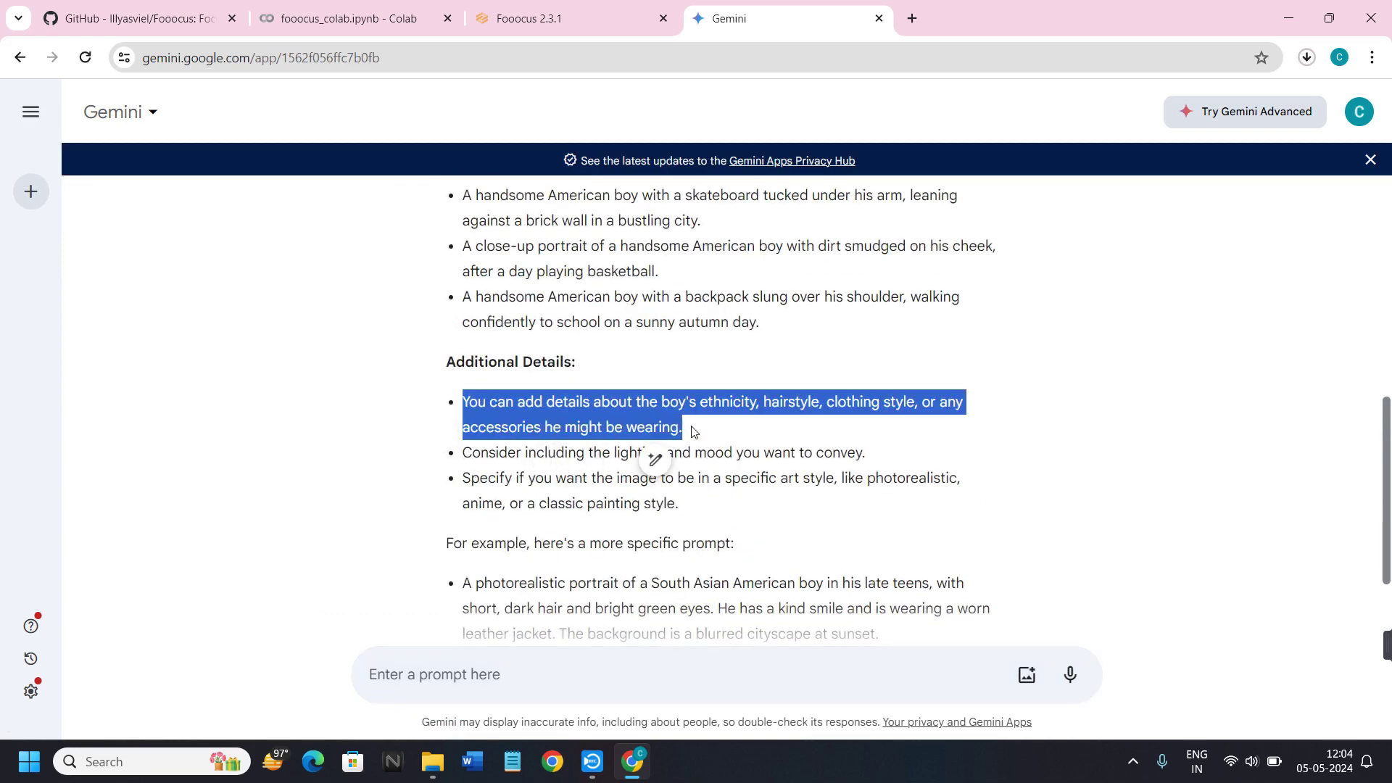
pyautogui.rightClick(618, 415)
pyautogui.click(646, 436)
pyautogui.click(529, 16)
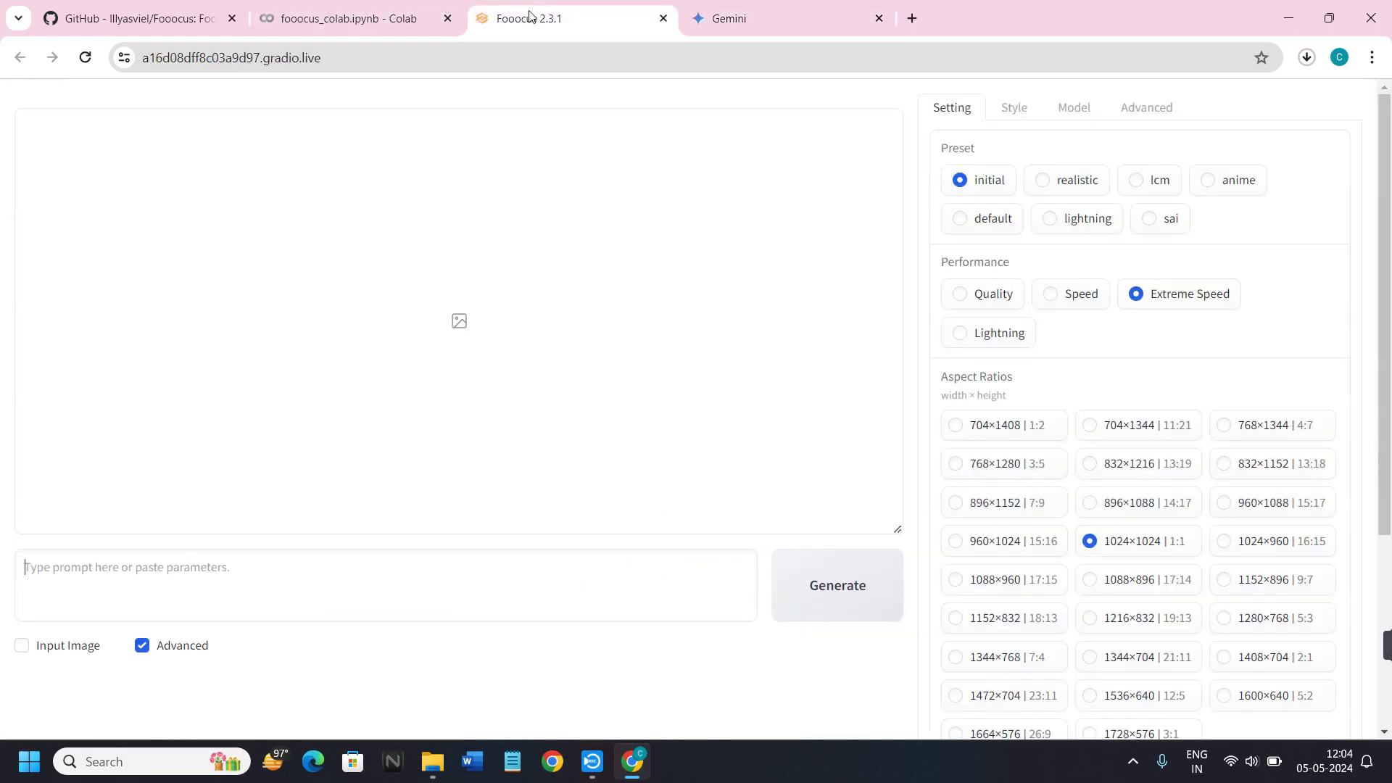
pyautogui.rightClick(203, 574)
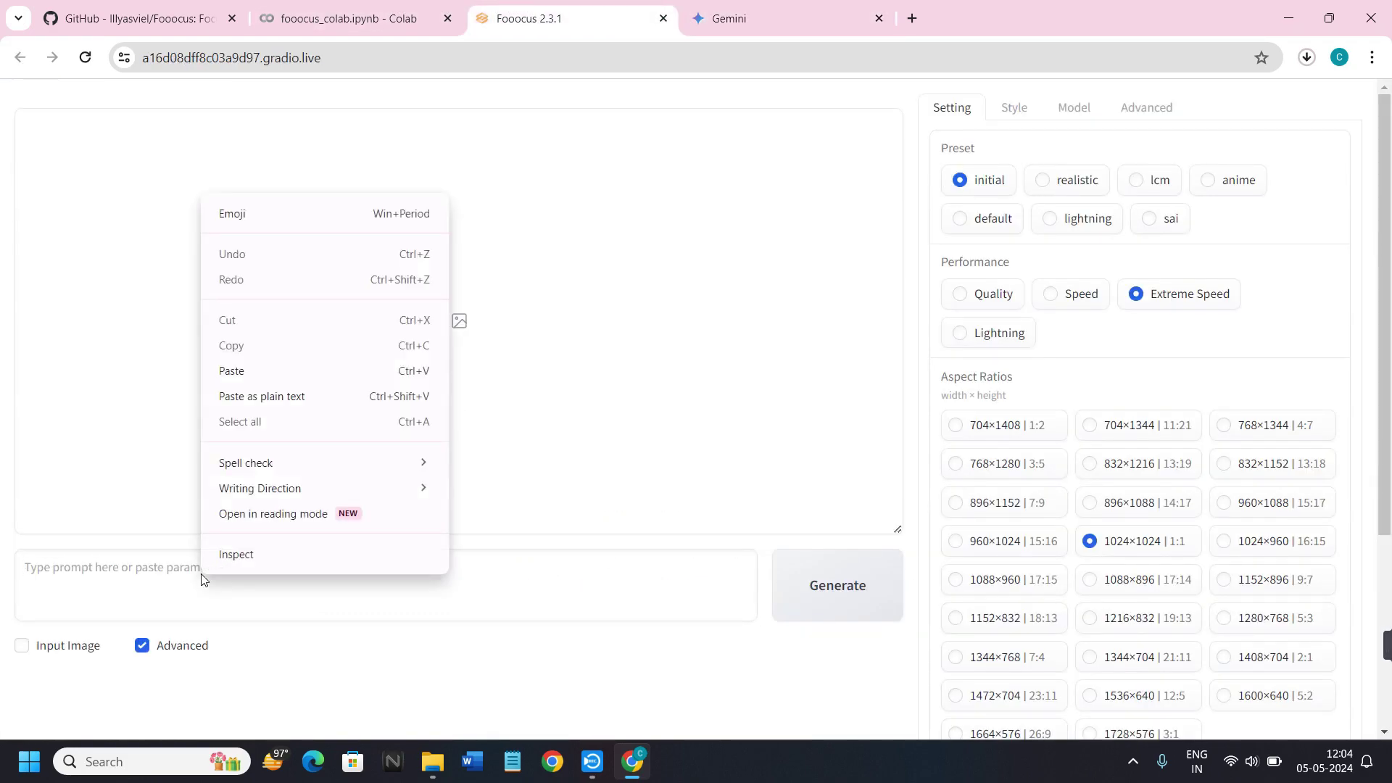
pyautogui.click(290, 396)
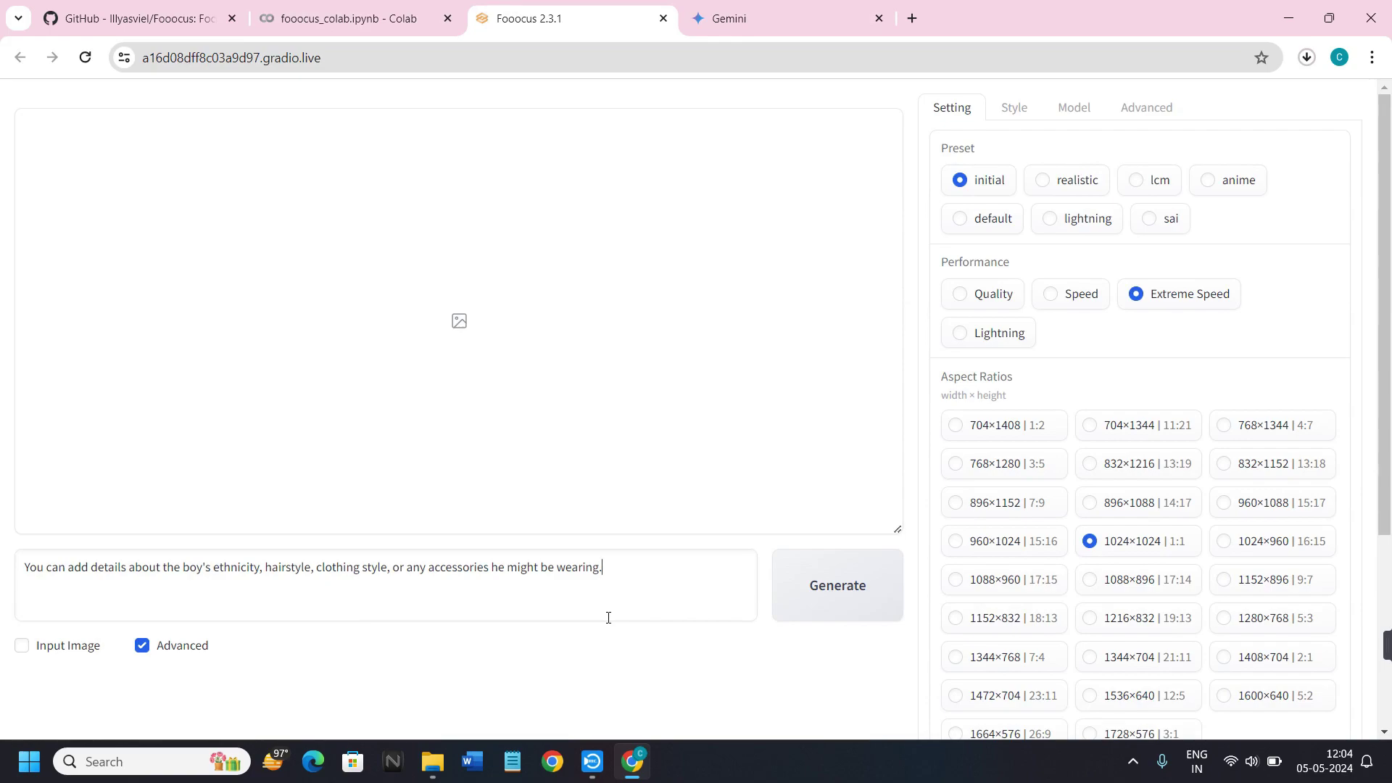
# - Generate images from the pasted prompt and tick Input Image to reveal Upscale or Variation options
pyautogui.click(859, 602)
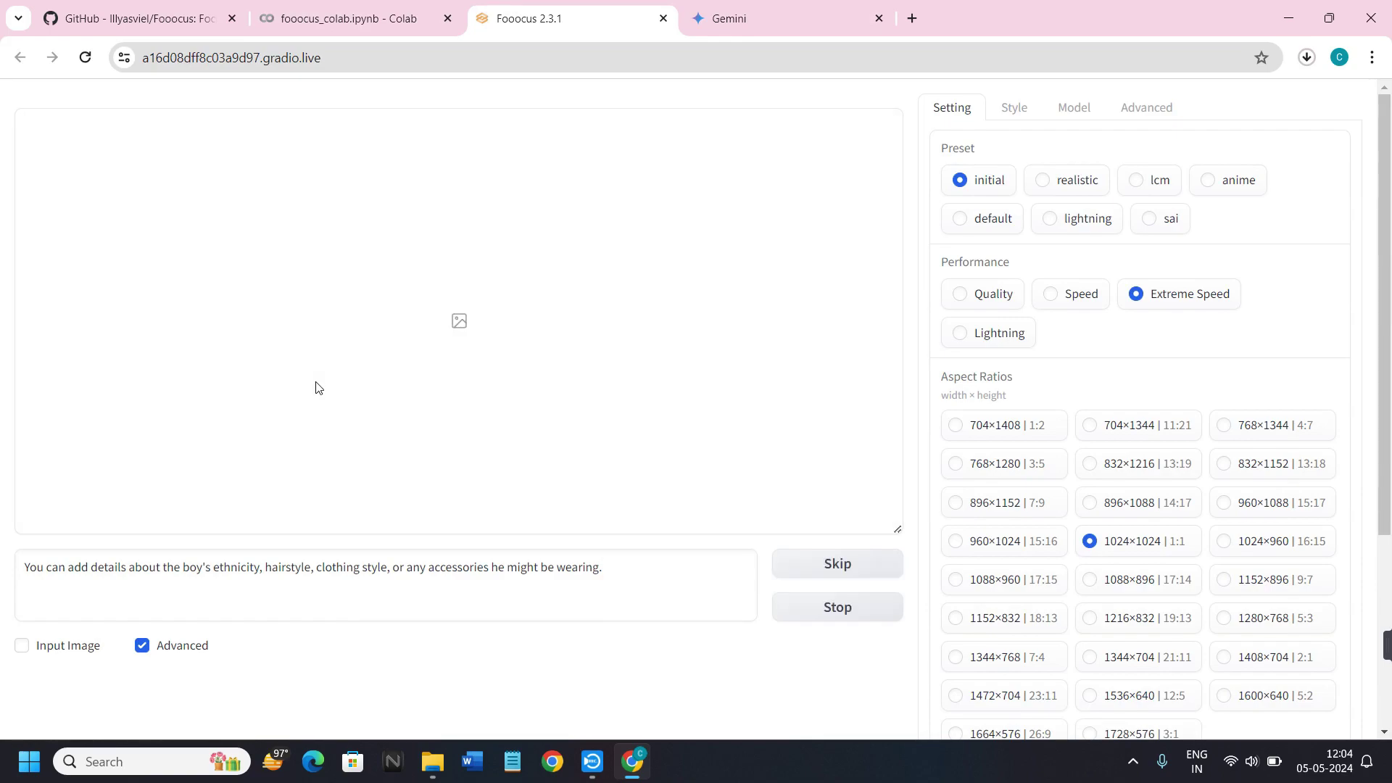
pyautogui.scroll(-4, 485, 560)
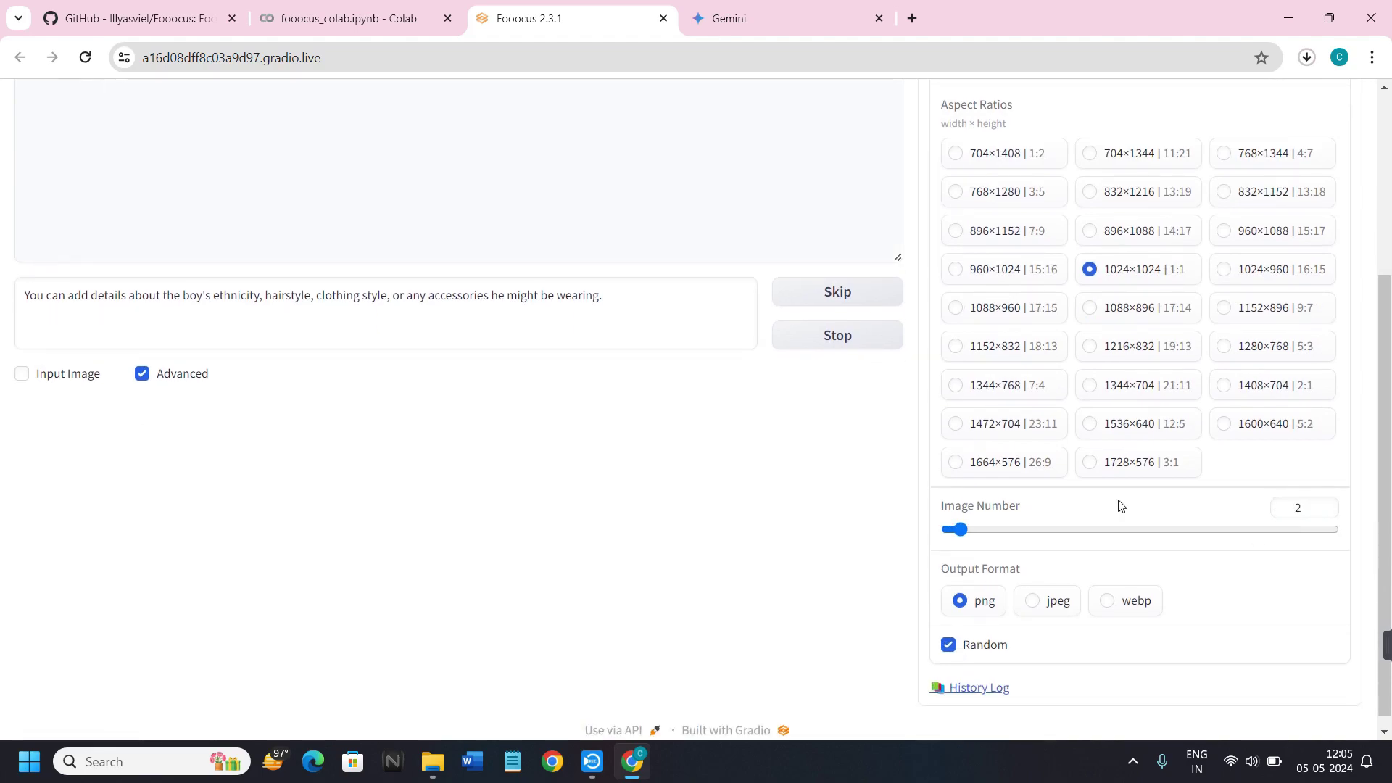
pyautogui.scroll(4, 802, 535)
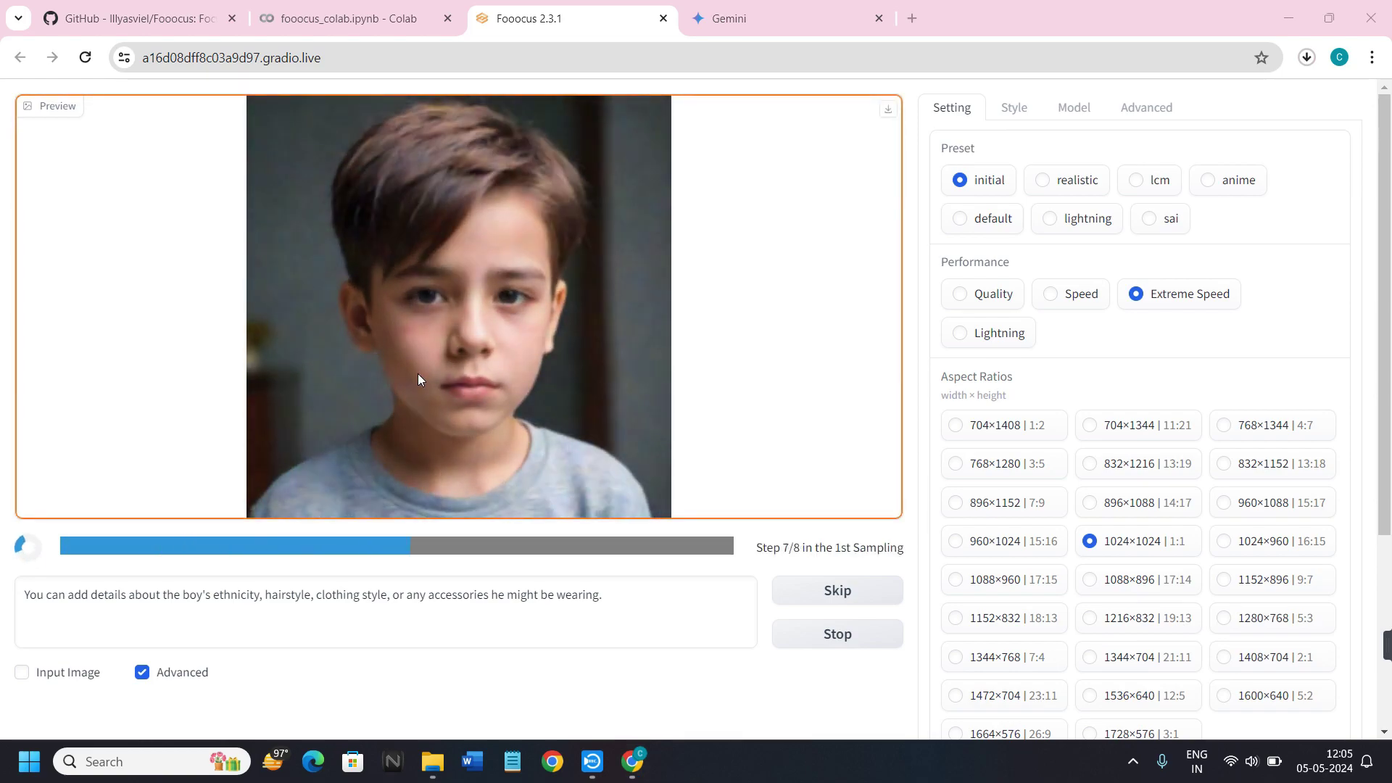
pyautogui.click(22, 672)
pyautogui.scroll(-4, 116, 678)
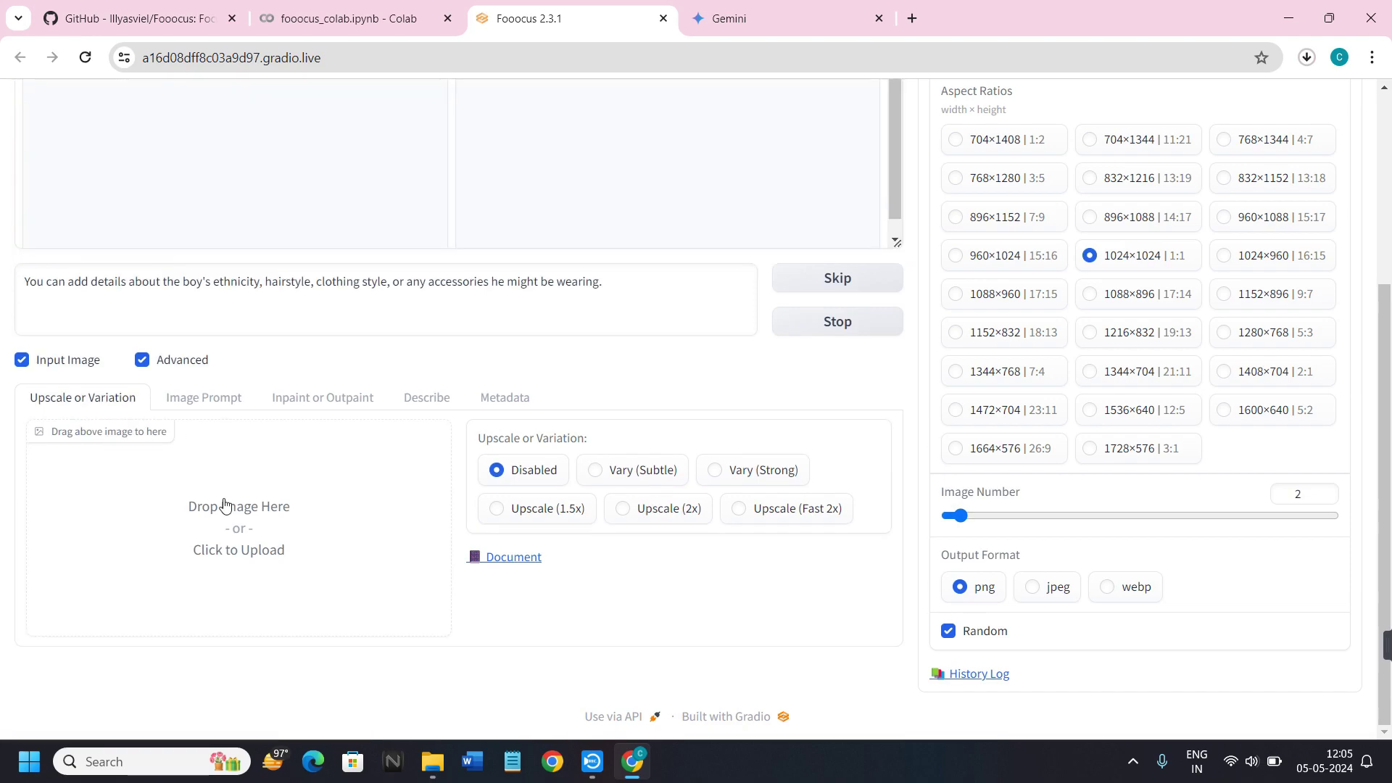
# - Browse the Image Prompt upload slots, then switch to the Inpaint or Outpaint mode
pyautogui.click(204, 398)
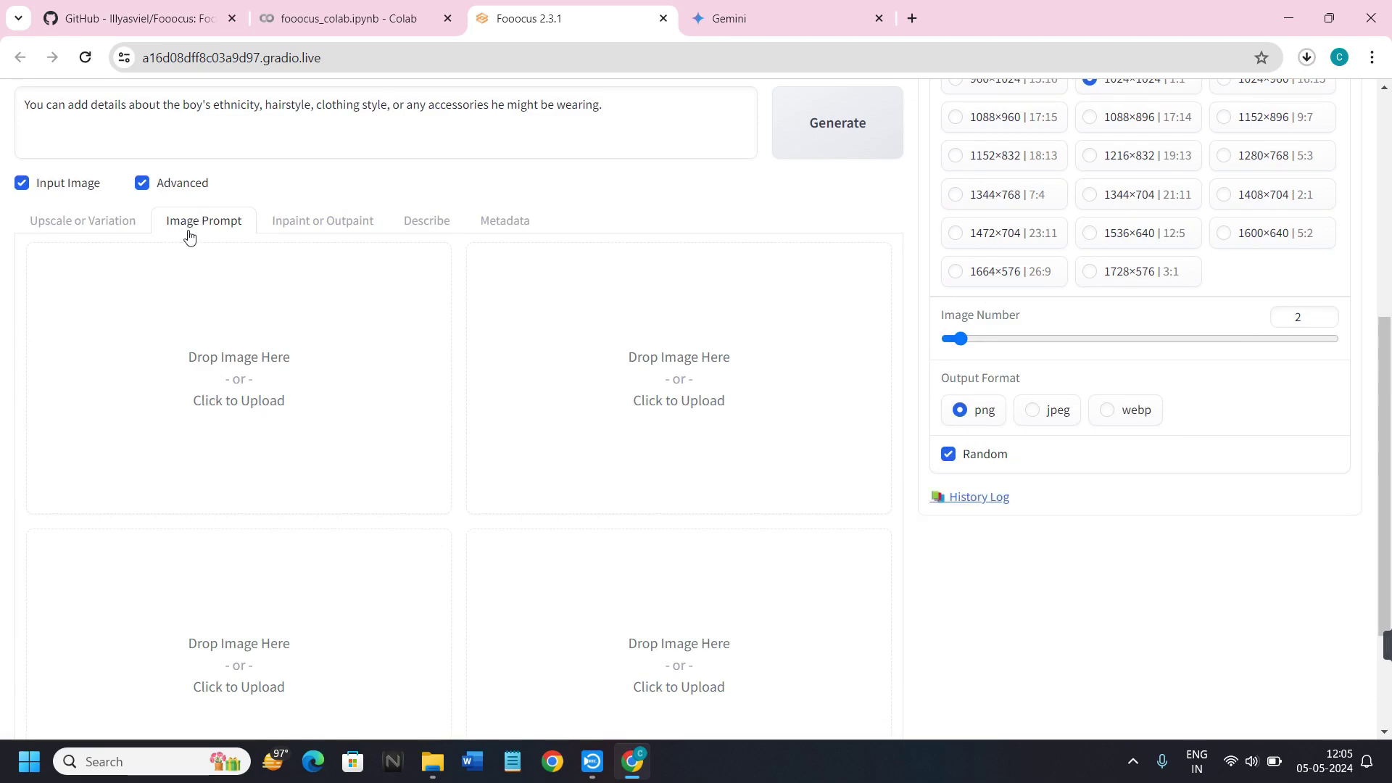
pyautogui.scroll(-3, 280, 398)
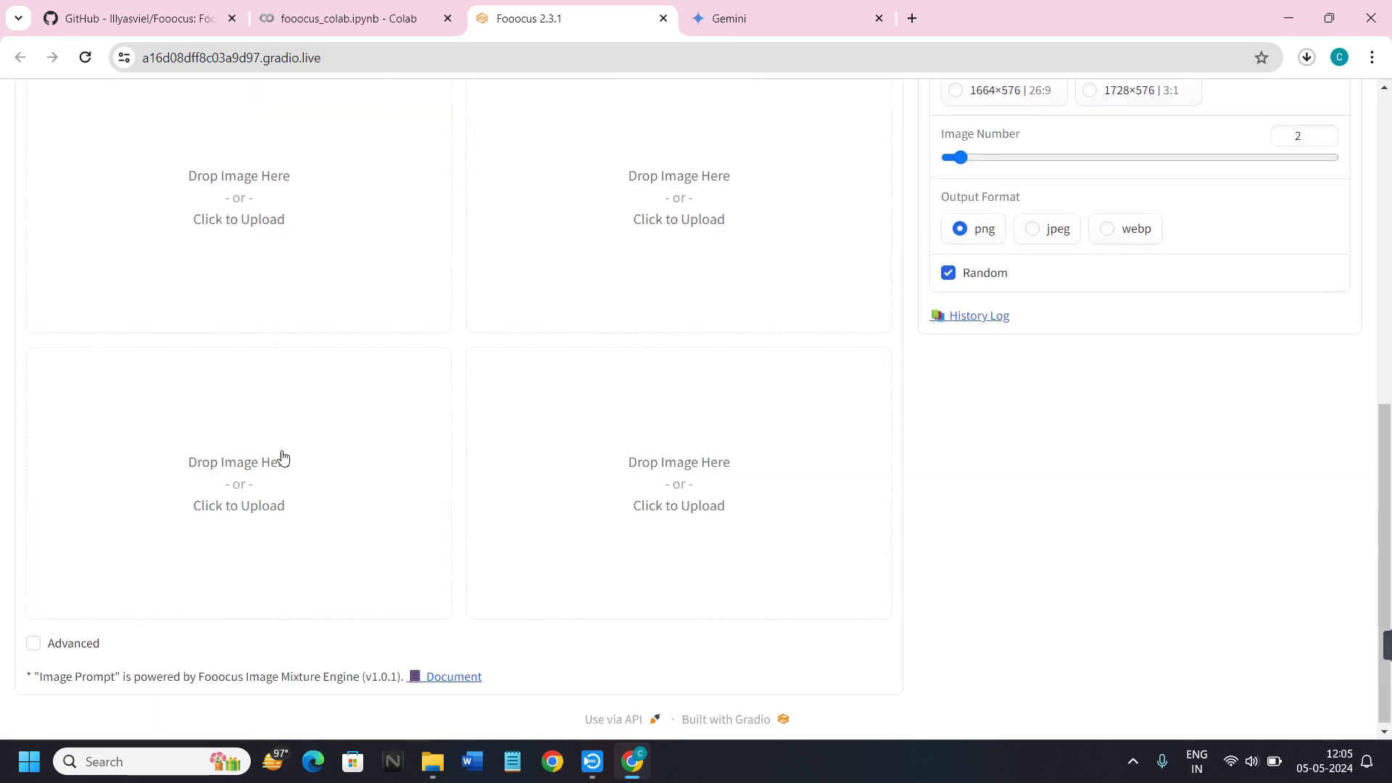
pyautogui.scroll(3, 499, 362)
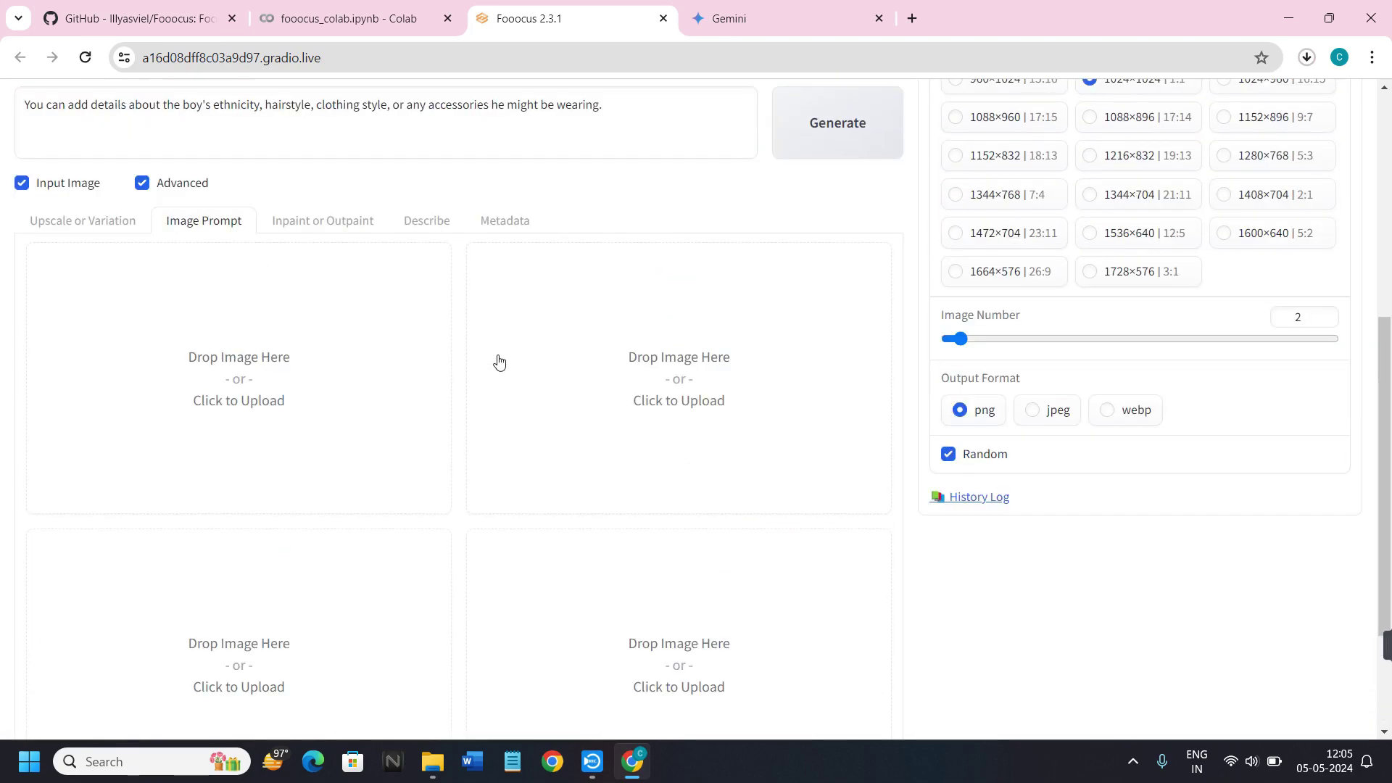
pyautogui.click(319, 230)
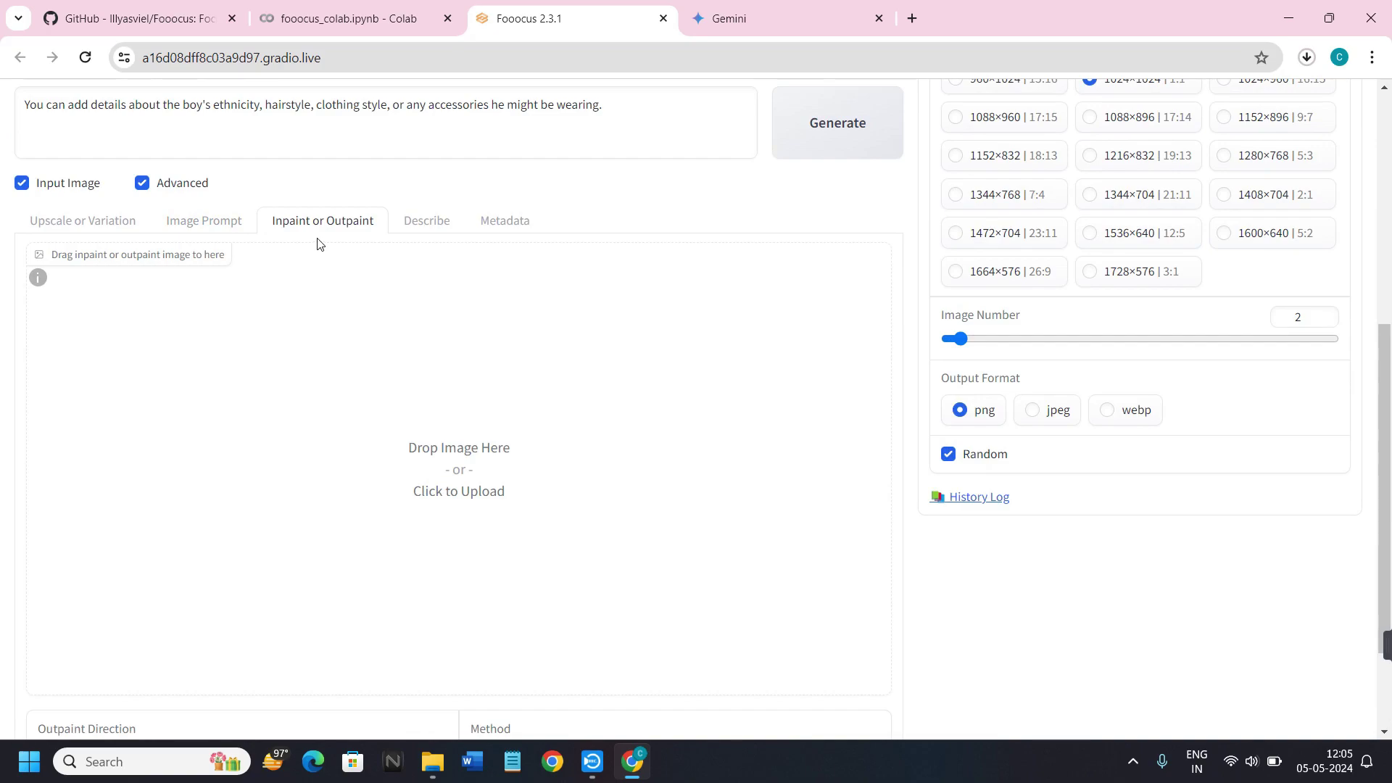
# - In Describe, toggle Content Type to Art/Anime and back to Photograph, then view the Metadata panel
pyautogui.click(428, 221)
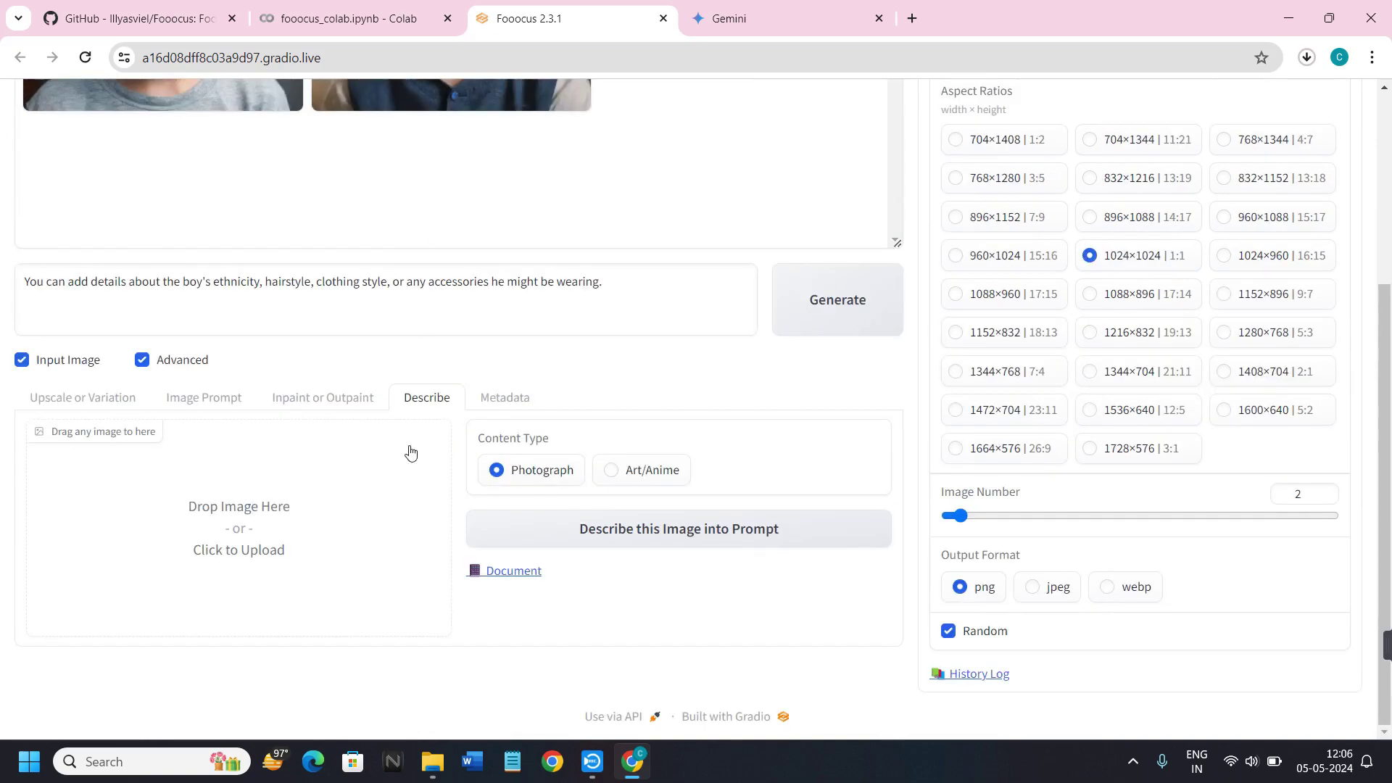
pyautogui.click(615, 477)
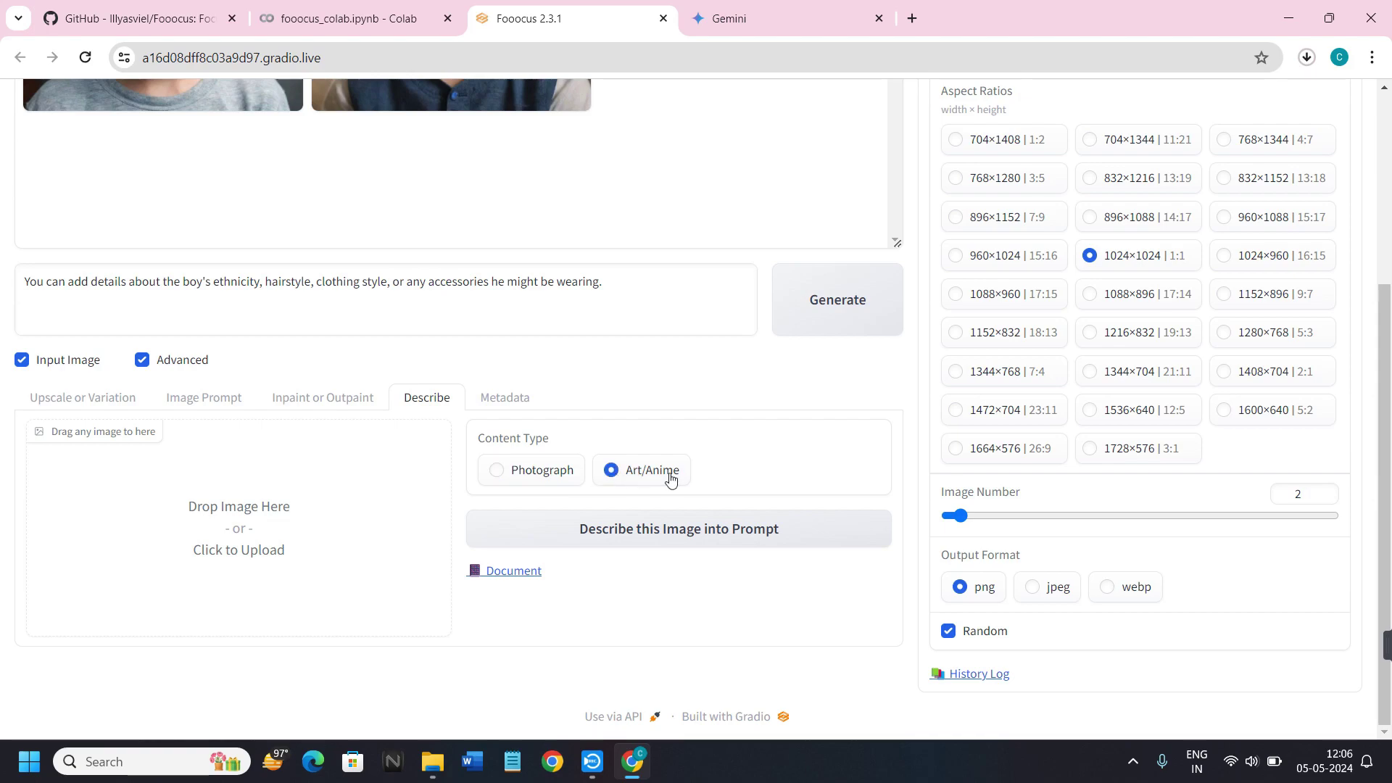
pyautogui.click(511, 479)
pyautogui.click(507, 399)
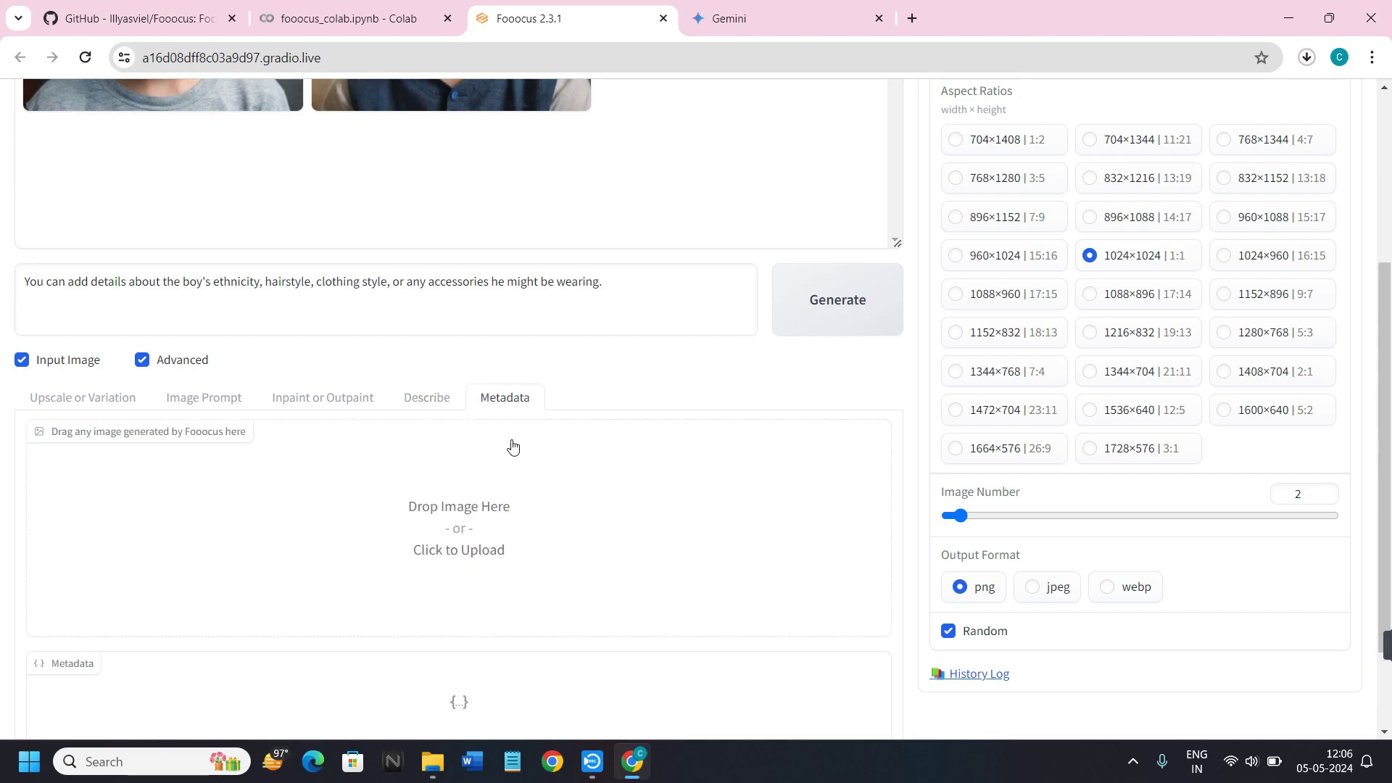
pyautogui.scroll(-2, 512, 446)
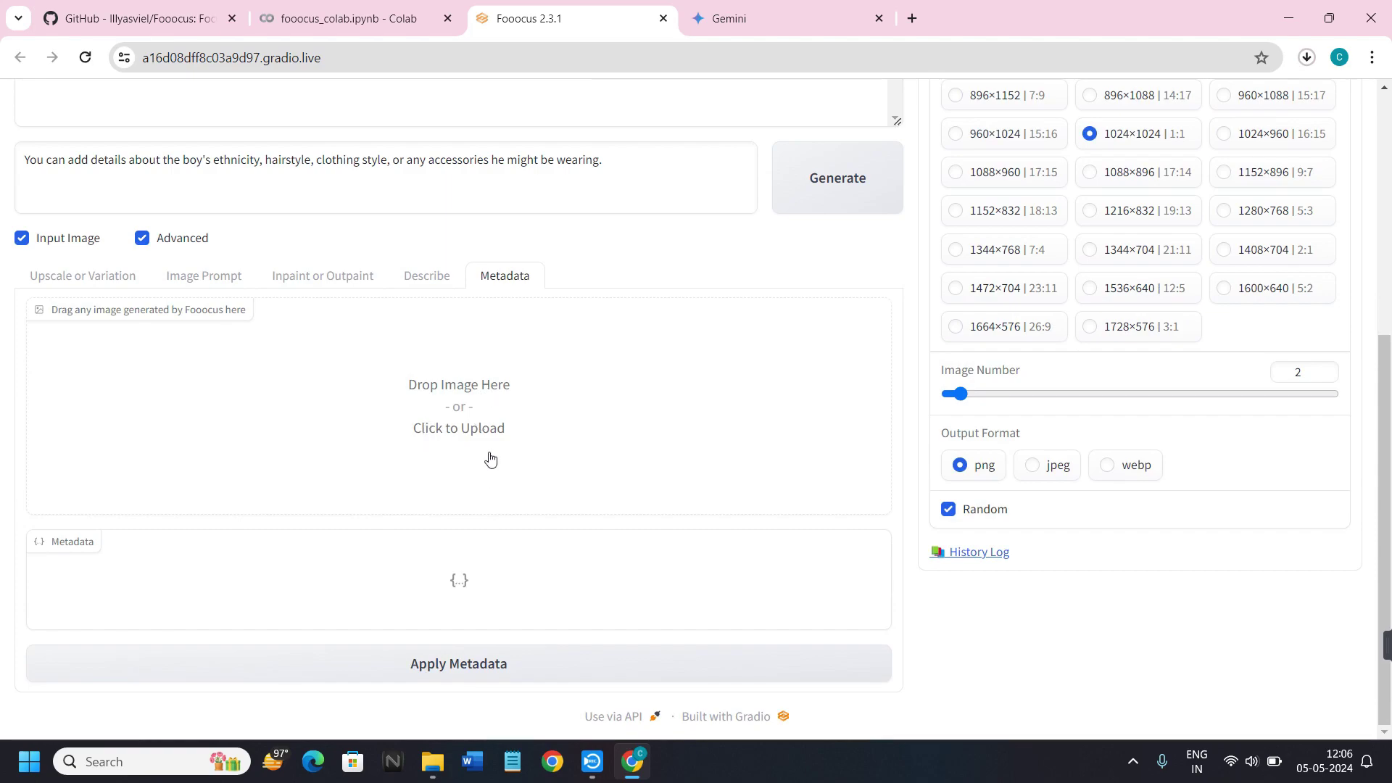
pyautogui.scroll(3, 490, 458)
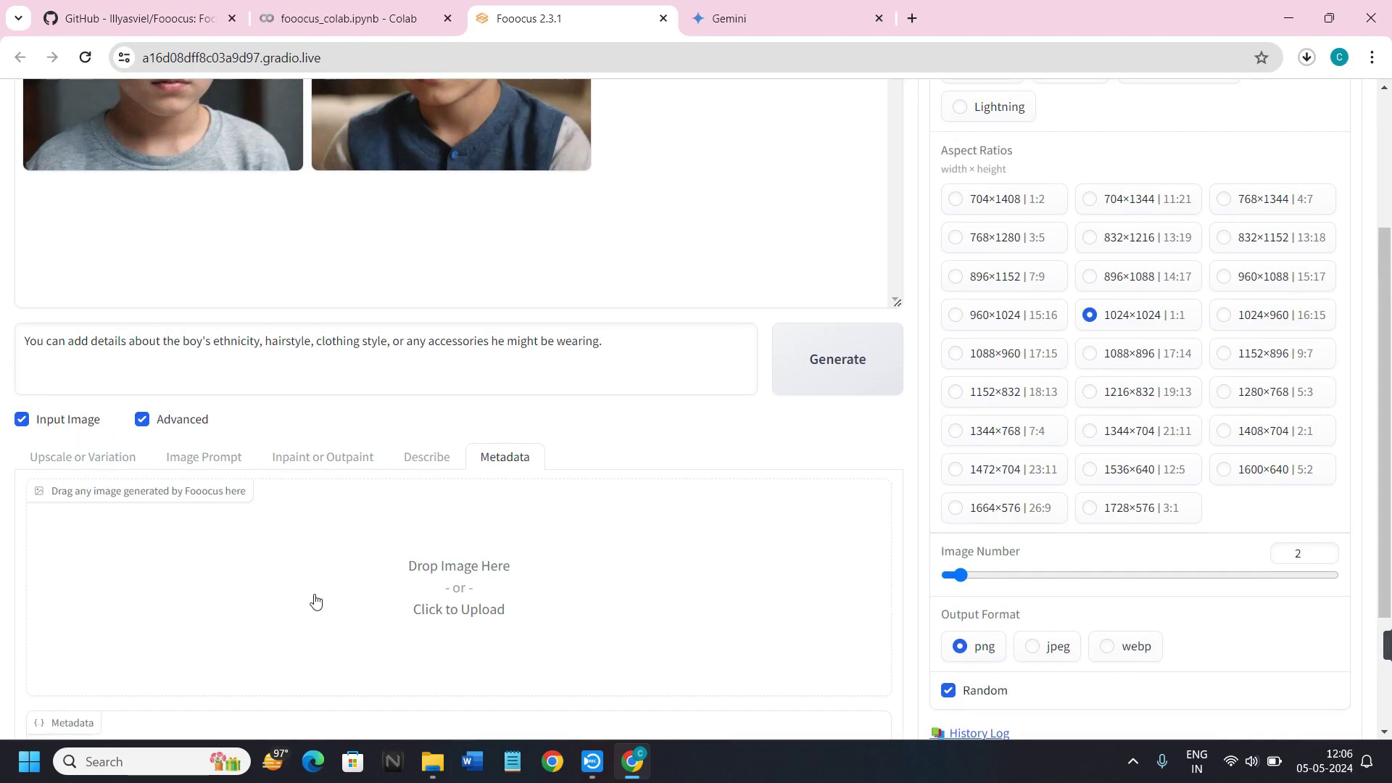
pyautogui.scroll(3, 315, 601)
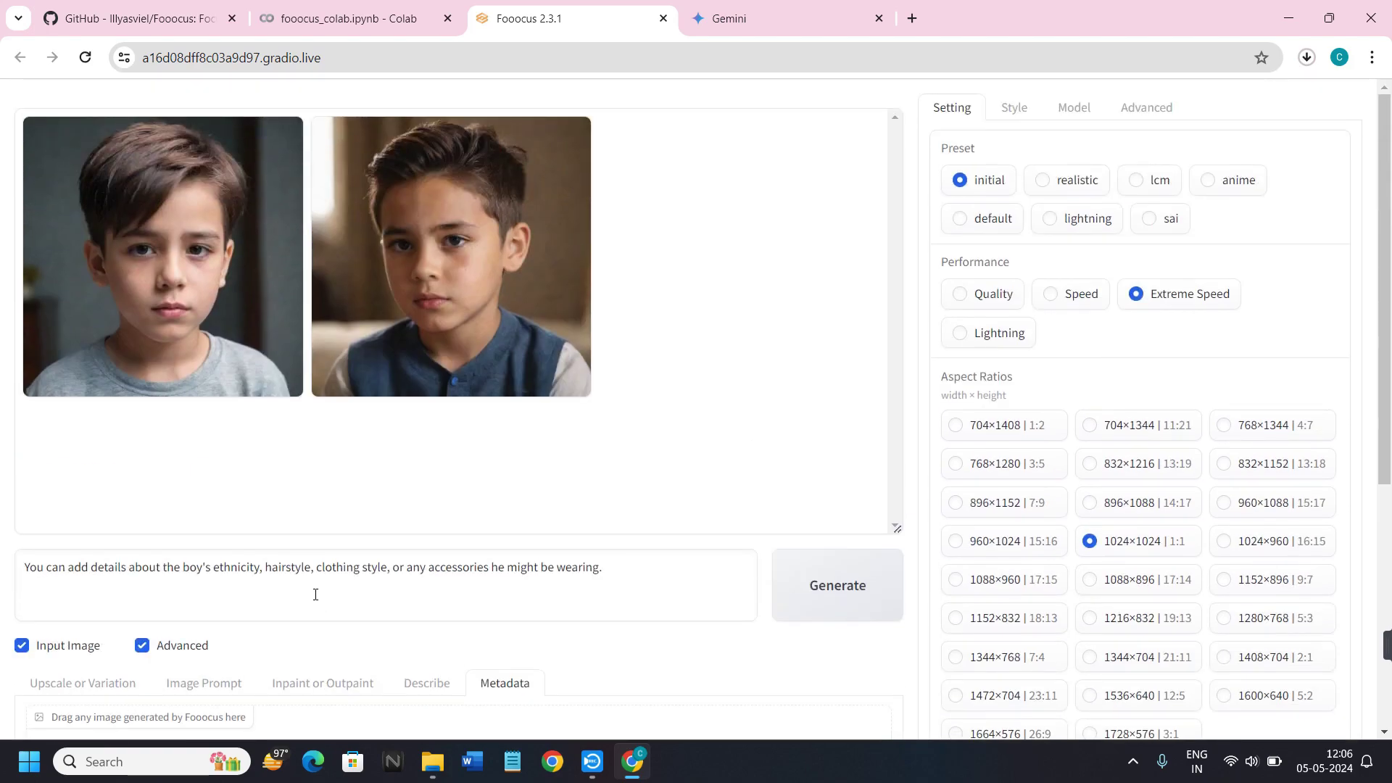
# - Preview the blue-vest portrait, then show the grey-shirt portrait full screen
pyautogui.click(406, 291)
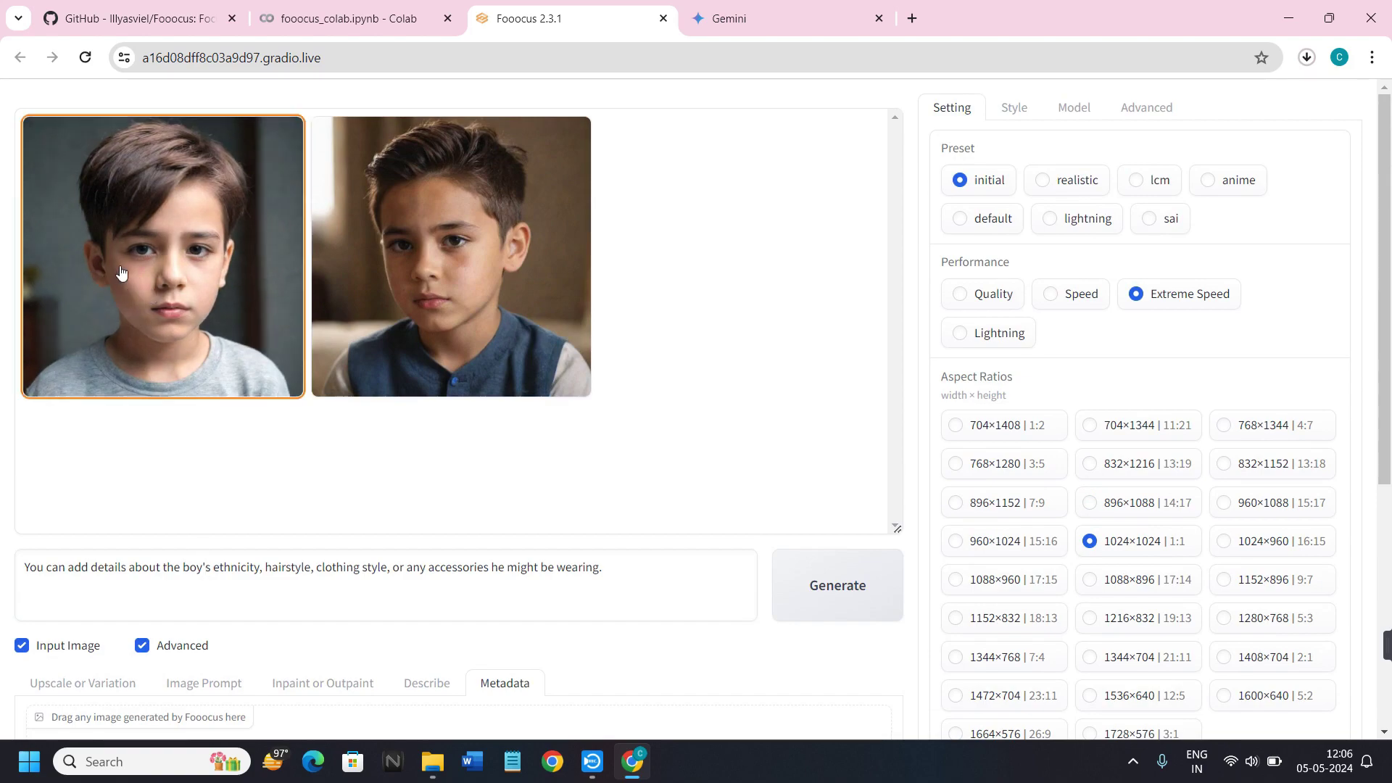
pyautogui.click(153, 246)
pyautogui.click(527, 330)
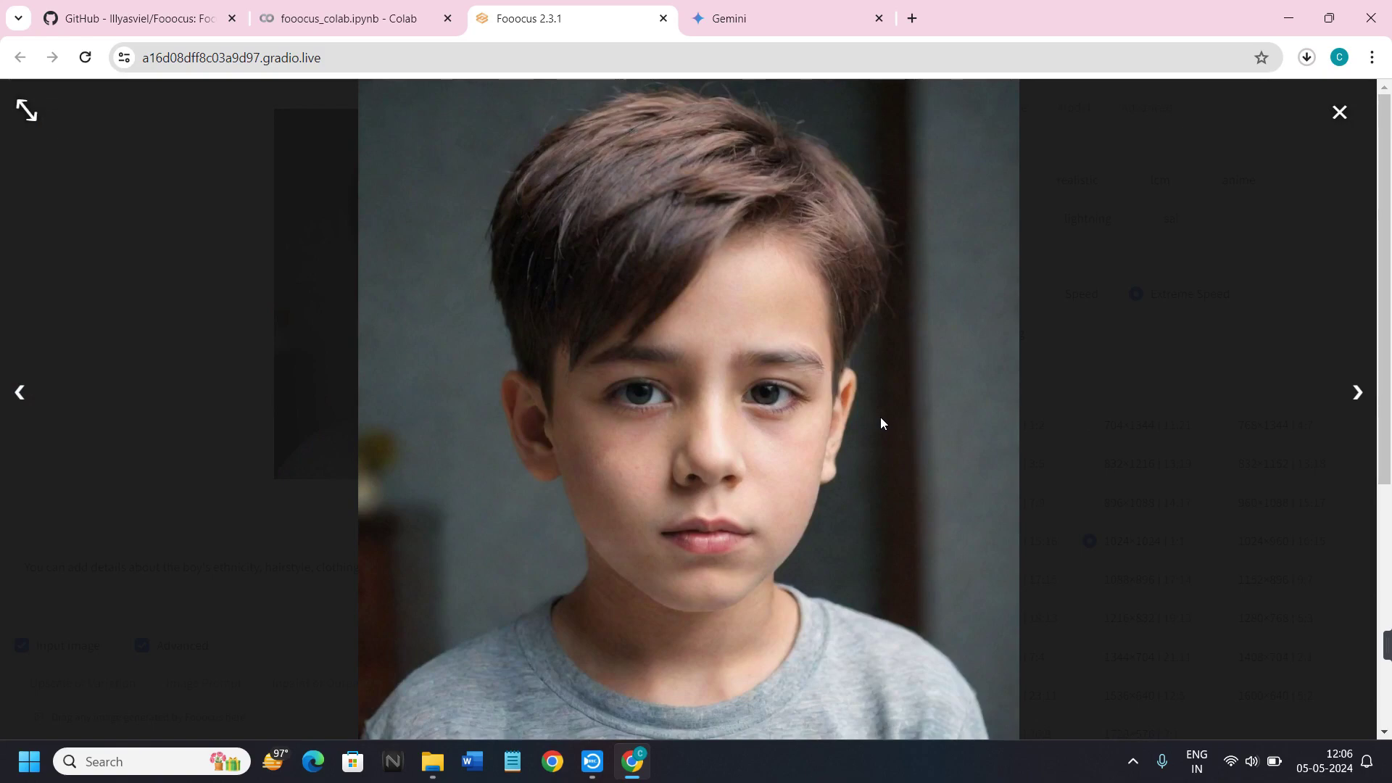
# - Save the grey-shirt portrait as a PNG into Downloads with Save image as
pyautogui.rightClick(693, 242)
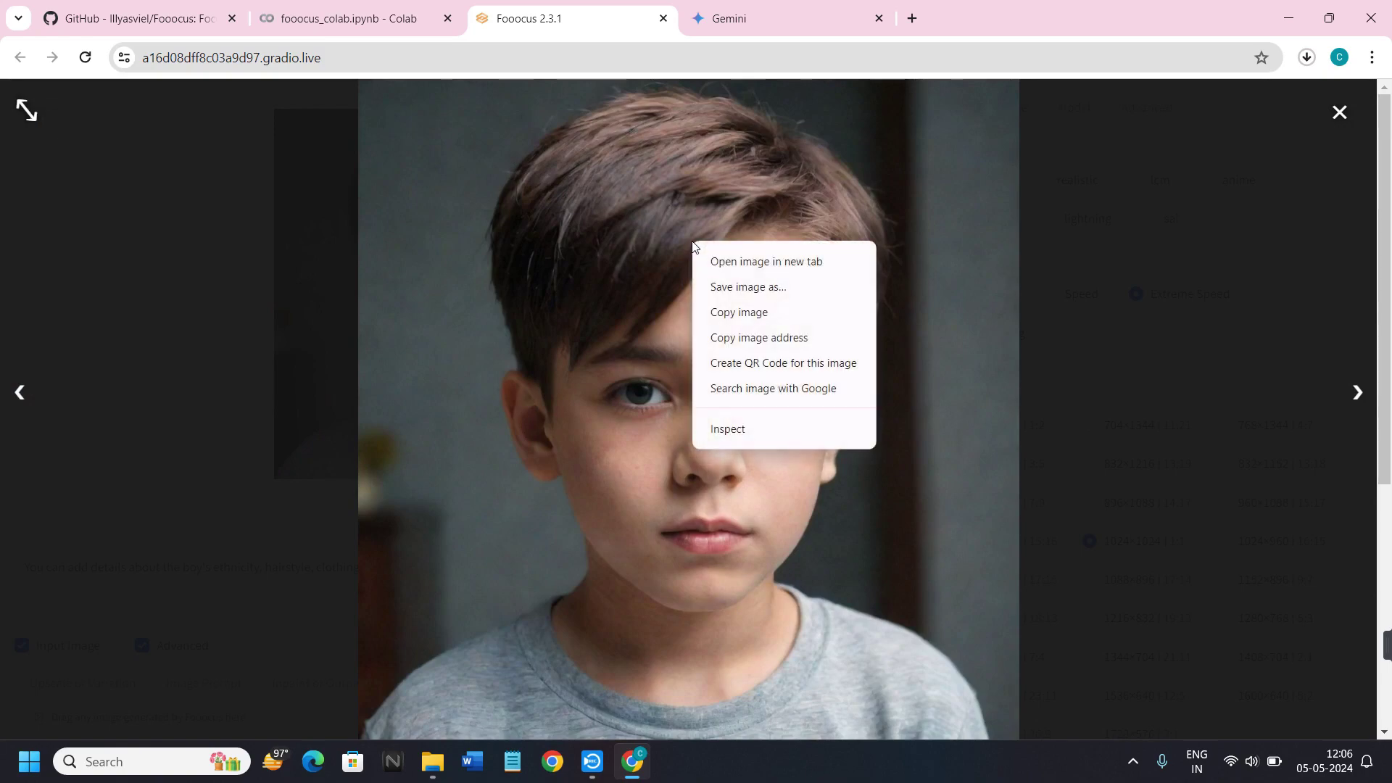
pyautogui.click(738, 288)
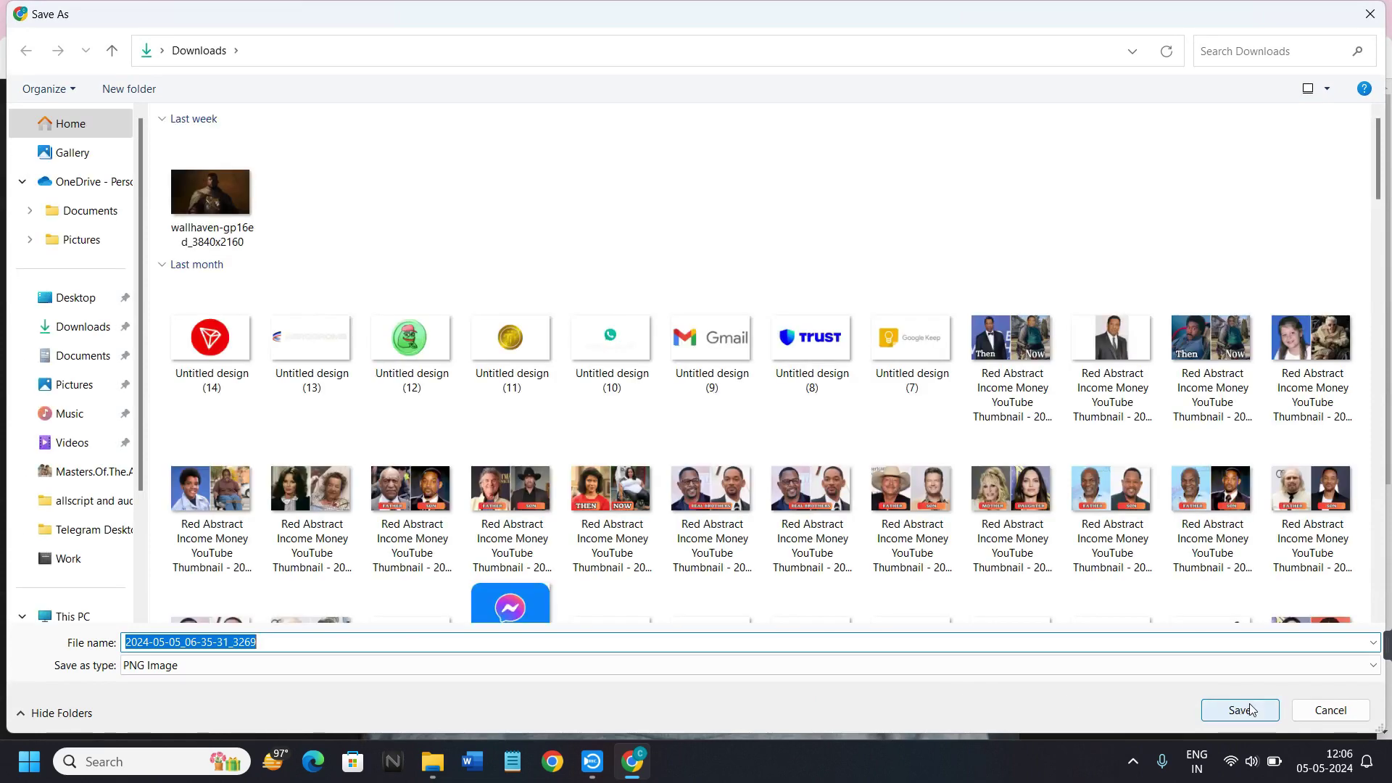
pyautogui.click(1250, 709)
pyautogui.click(494, 390)
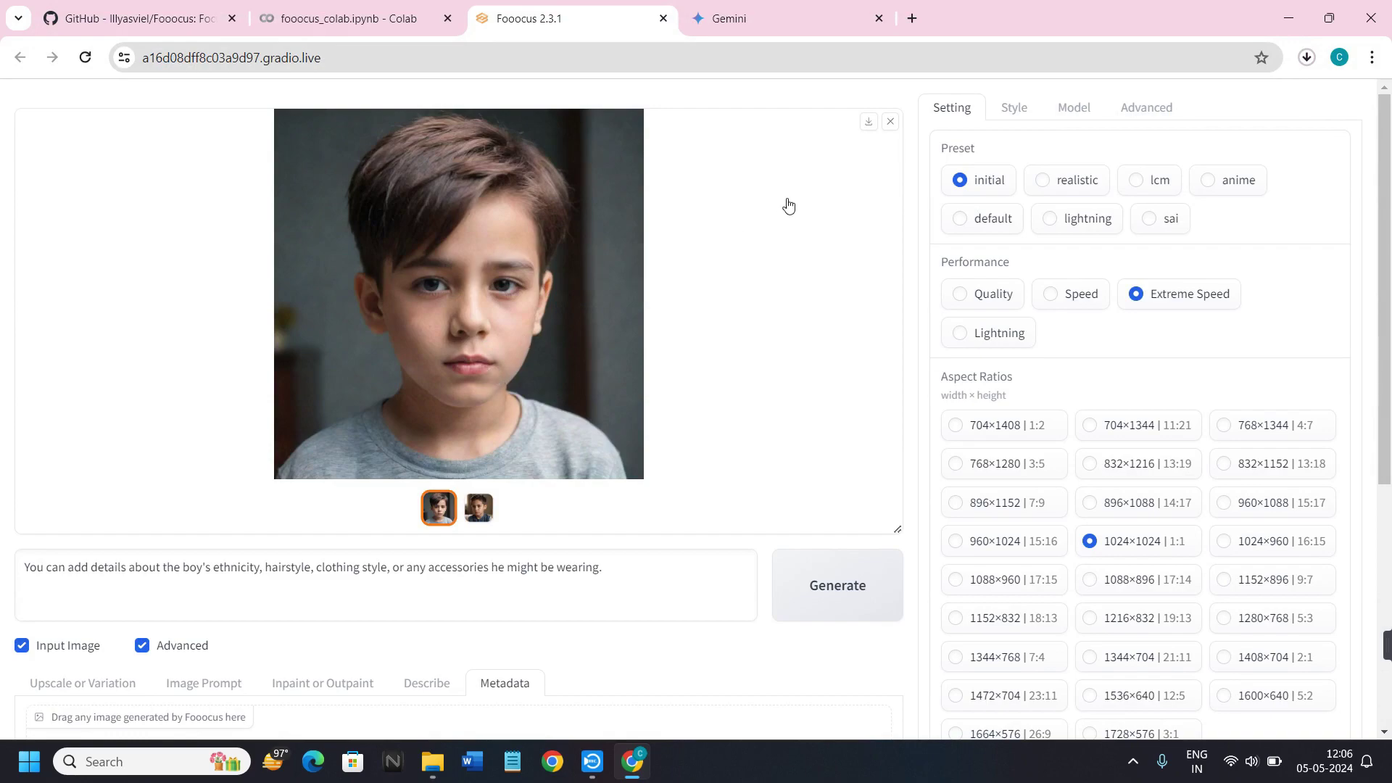
# - Download the grey-shirt portrait from the preview, then view the blue-vest portrait full screen
pyautogui.click(872, 125)
pyautogui.click(478, 507)
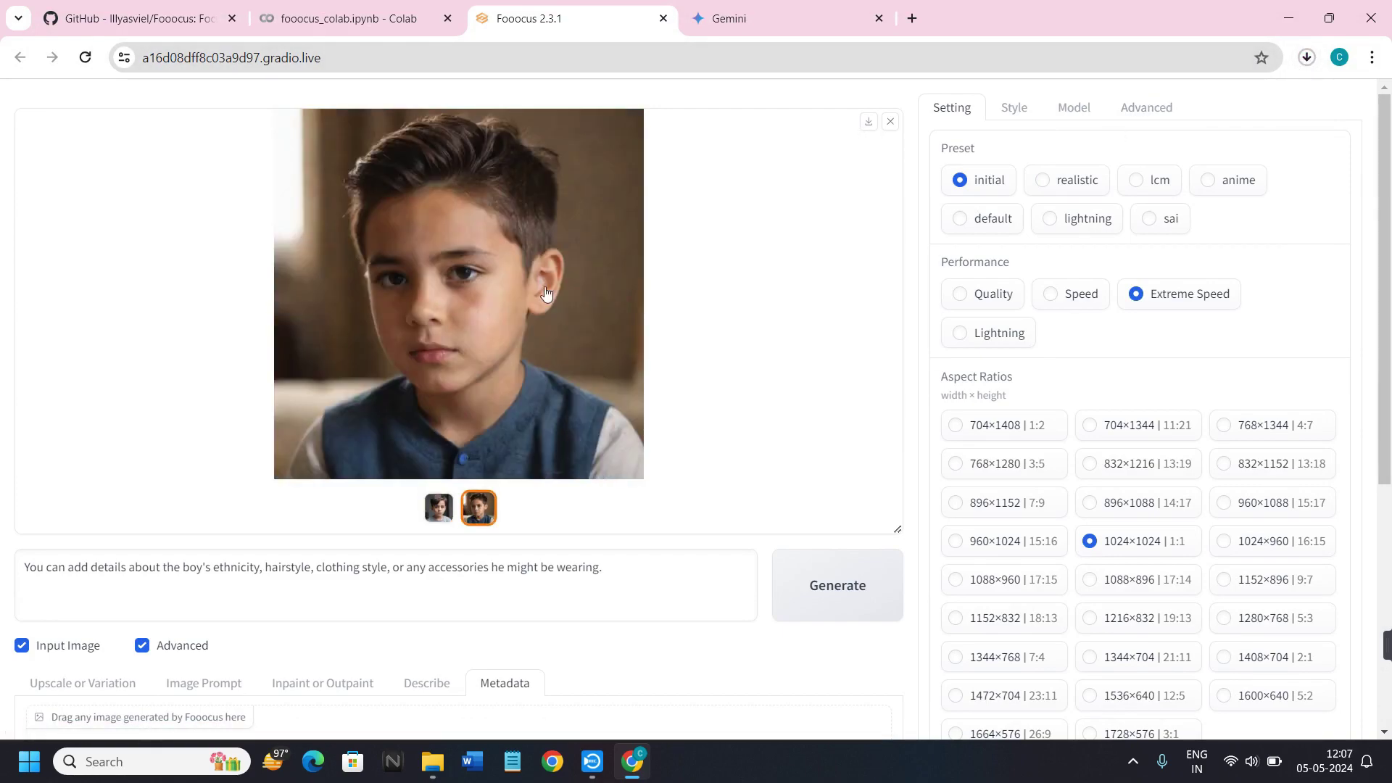
pyautogui.click(464, 297)
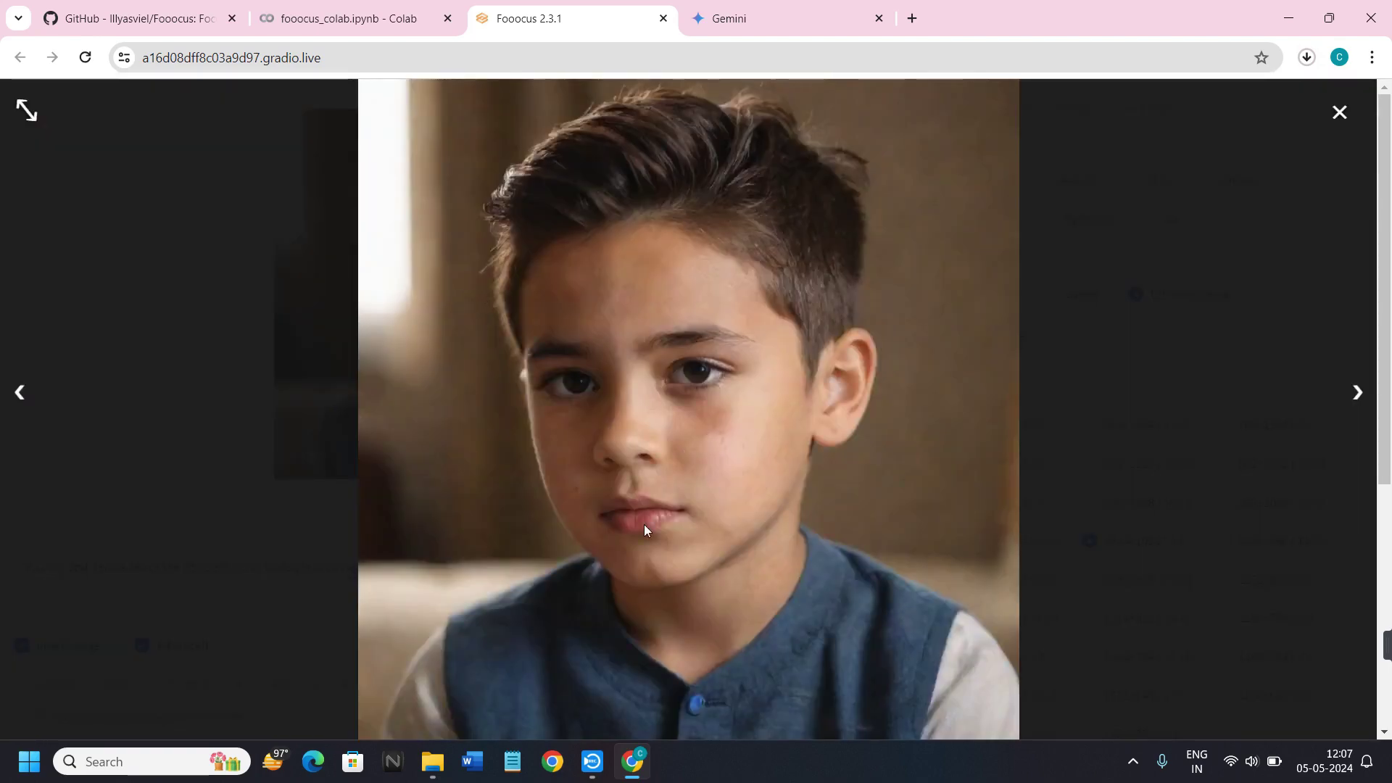
pyautogui.click(1340, 114)
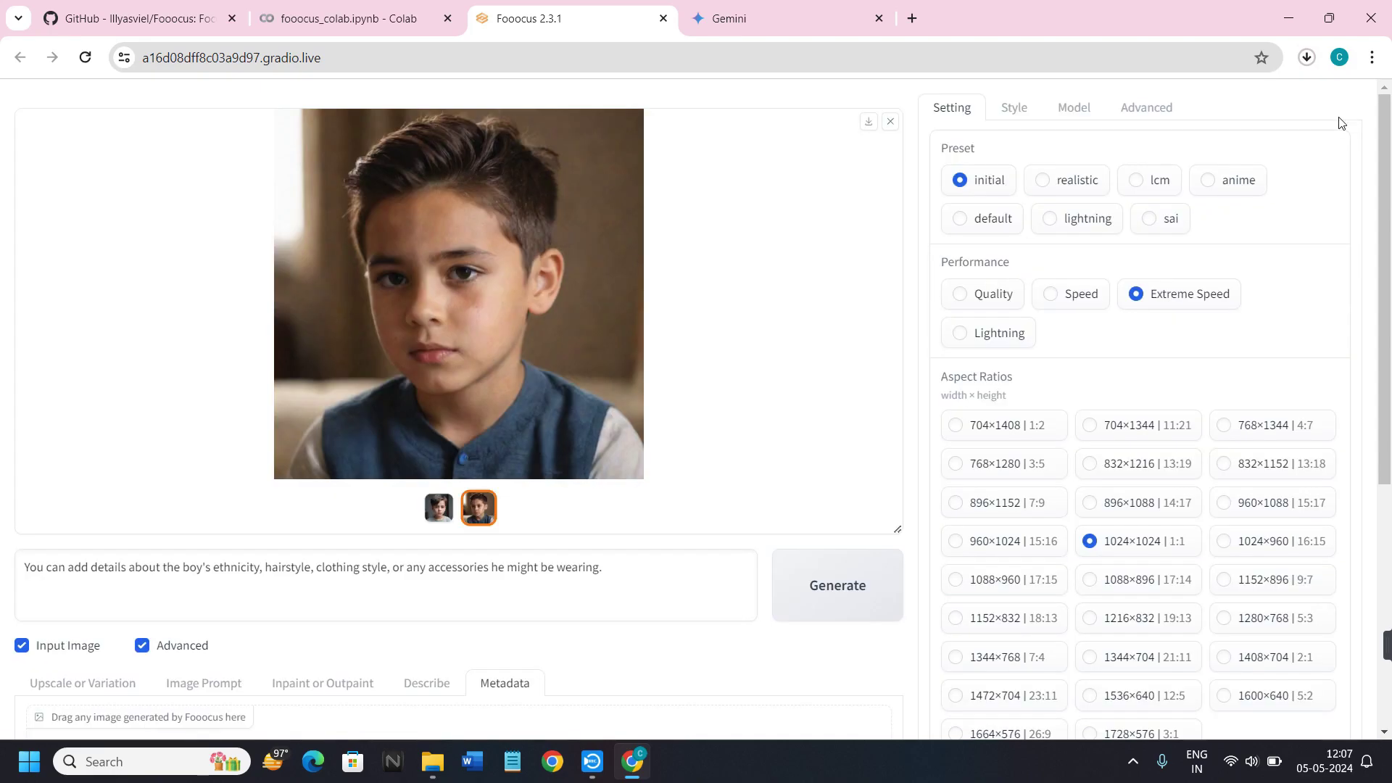